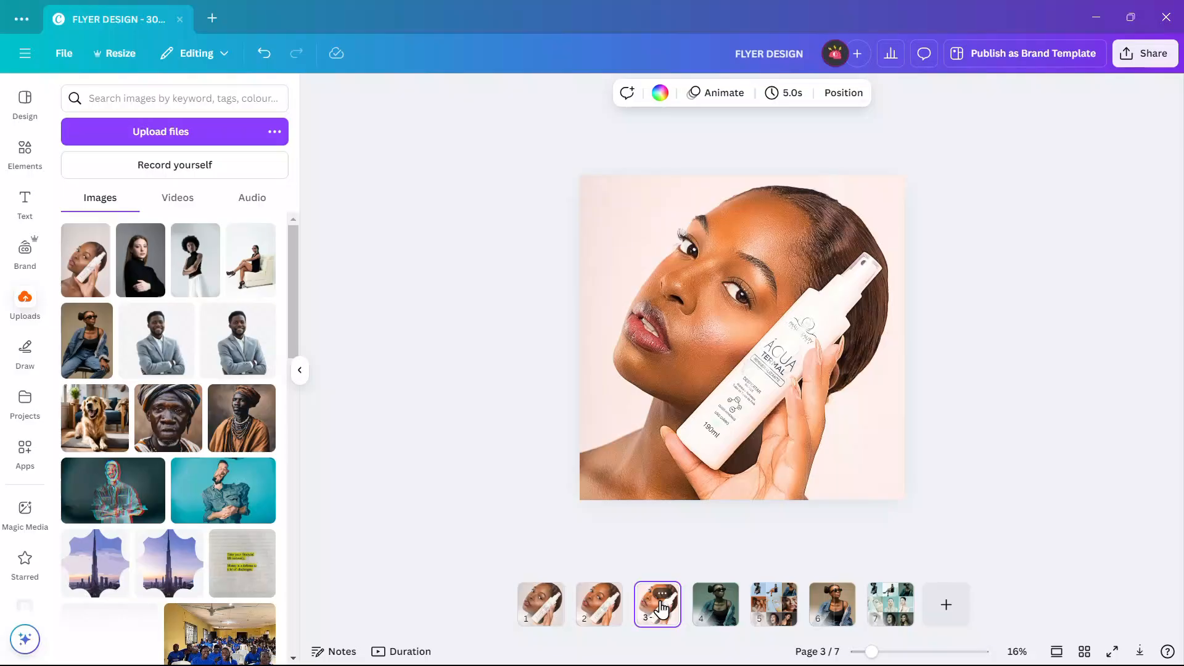
# Step: Compare the portrait versions on pages 1, 2 and 3 of the flyer design
pyautogui.click(606, 608)
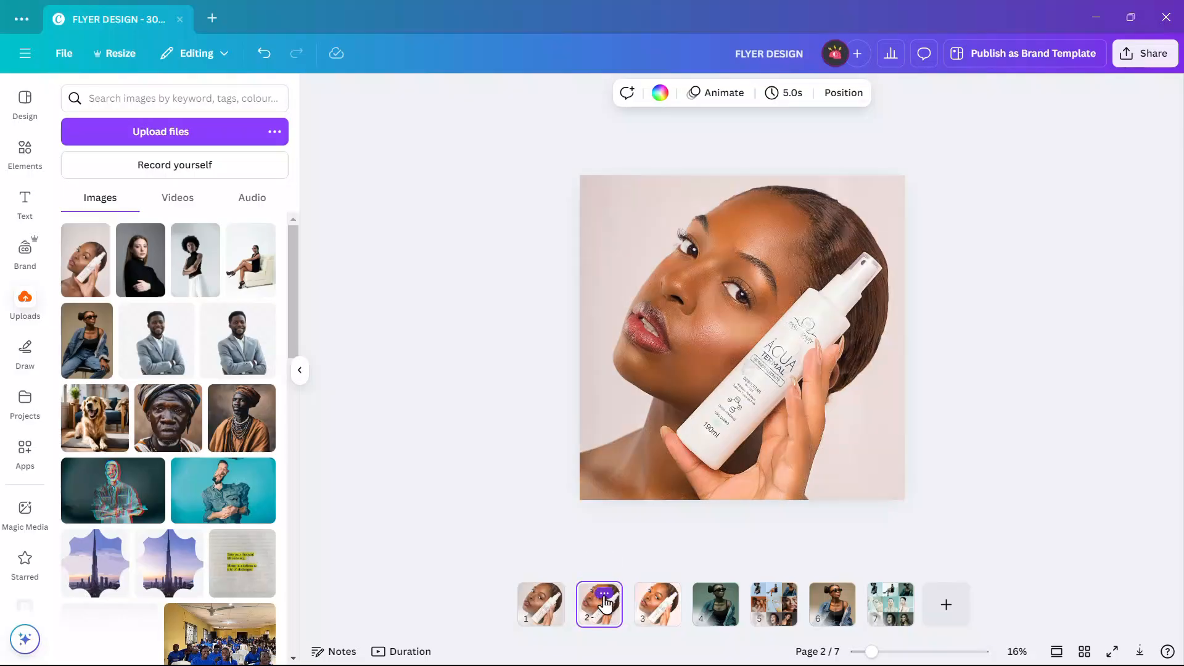
pyautogui.click(661, 610)
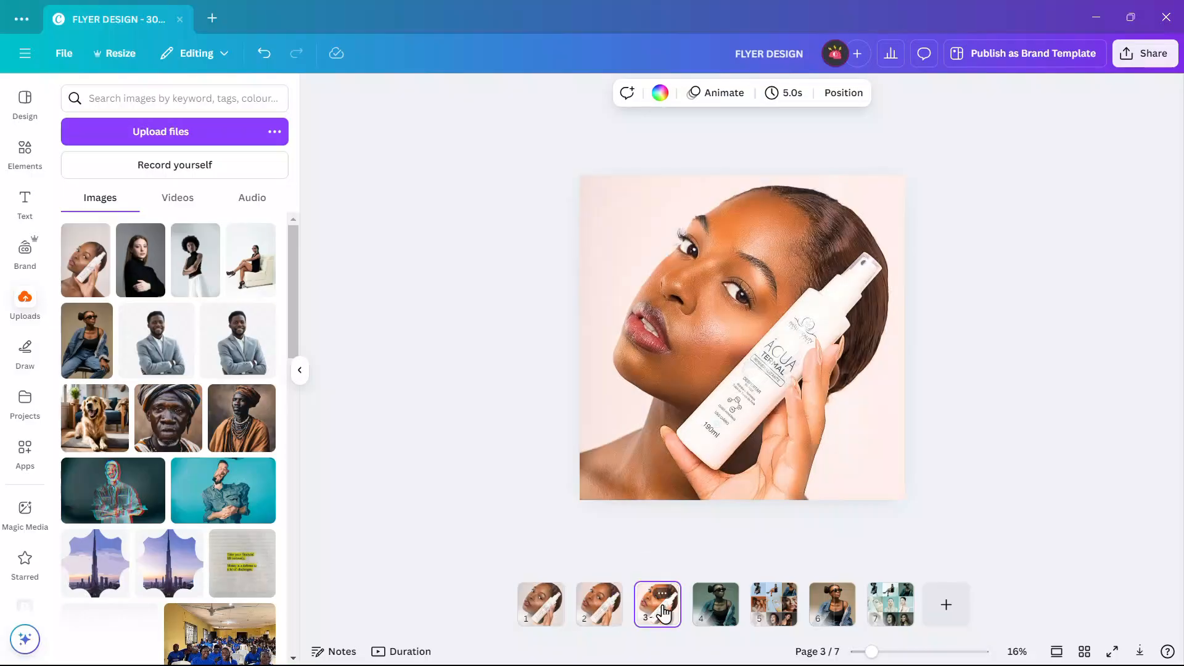
pyautogui.click(539, 611)
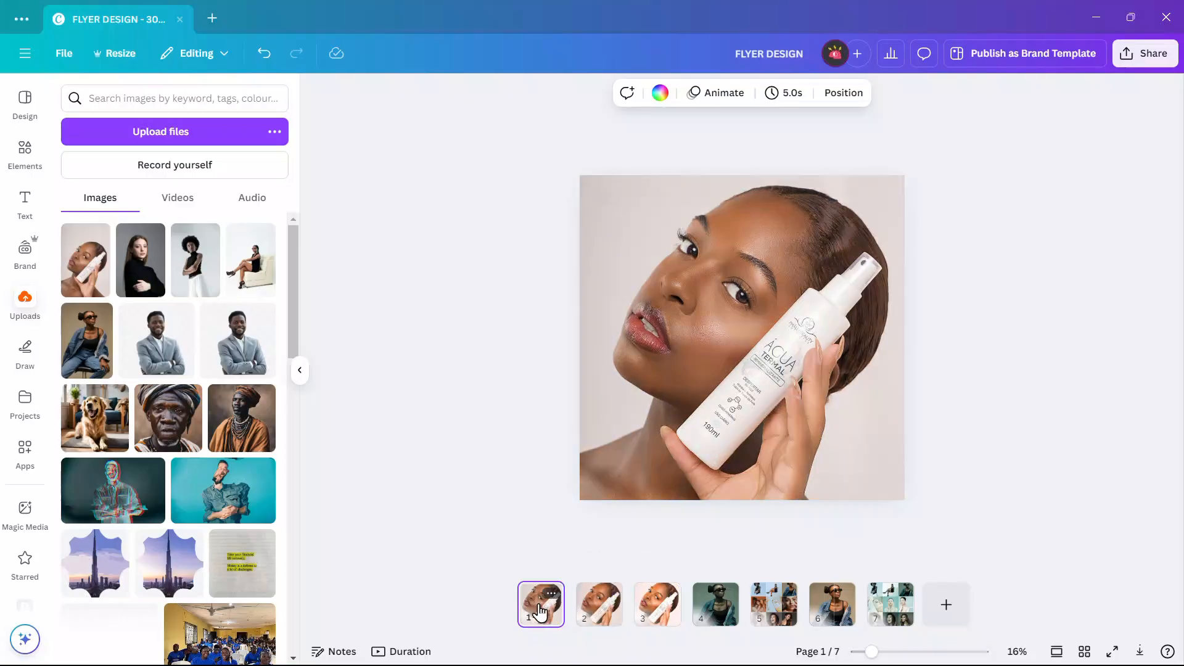
pyautogui.click(597, 608)
pyautogui.click(655, 613)
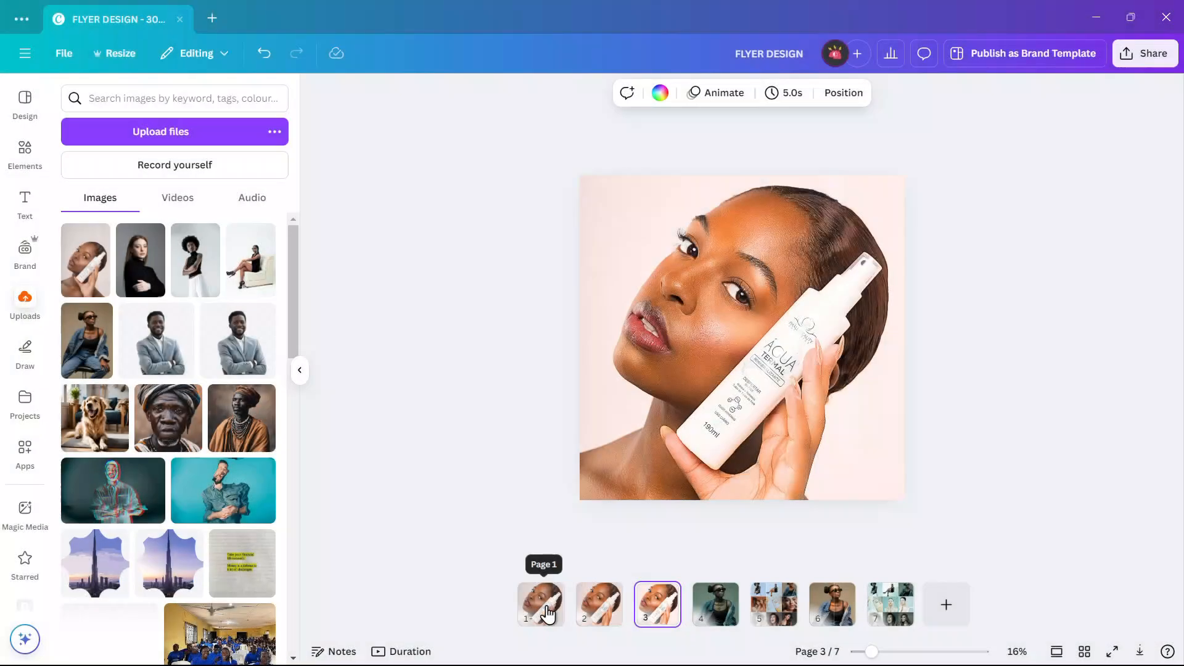
pyautogui.click(546, 612)
# Step: Move pages 2 and 3 together to the end of the design and duplicate page 1
pyautogui.click(599, 609)
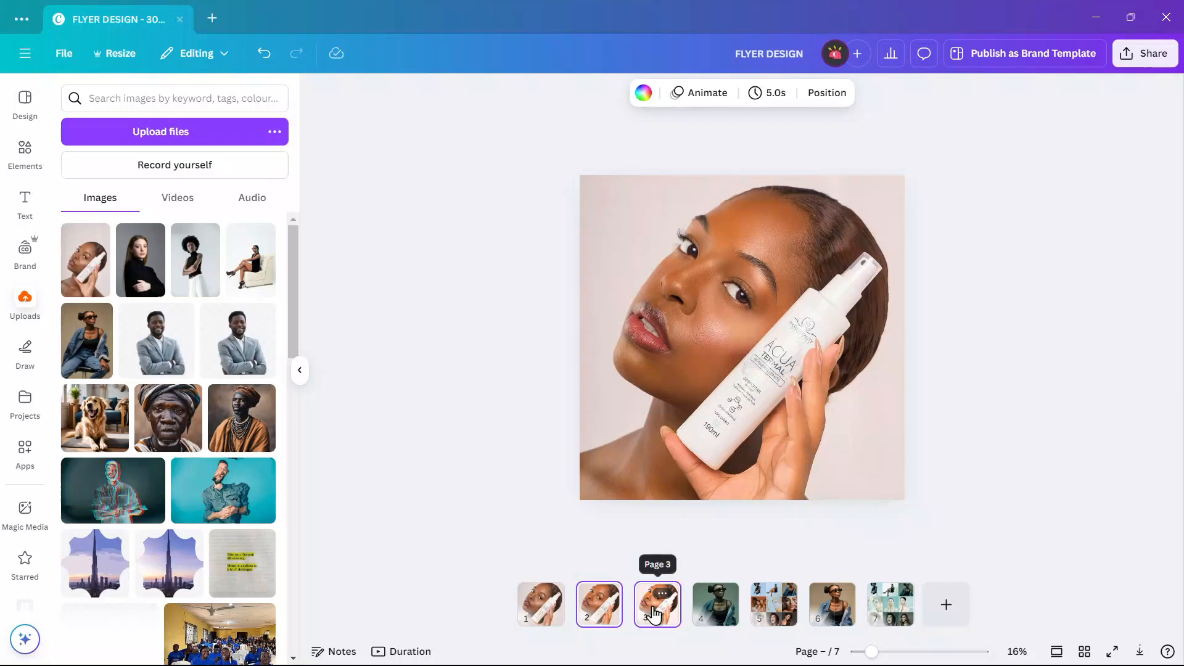
pyautogui.moveTo(677, 610); pyautogui.dragTo(923, 616)
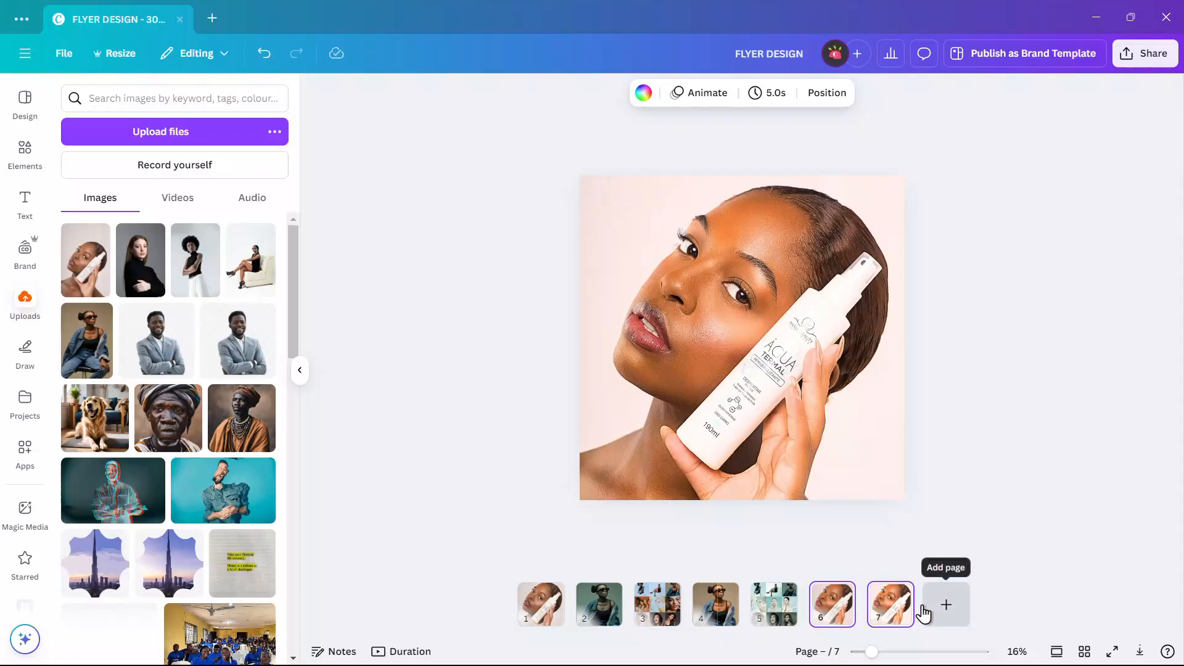
pyautogui.click(535, 614)
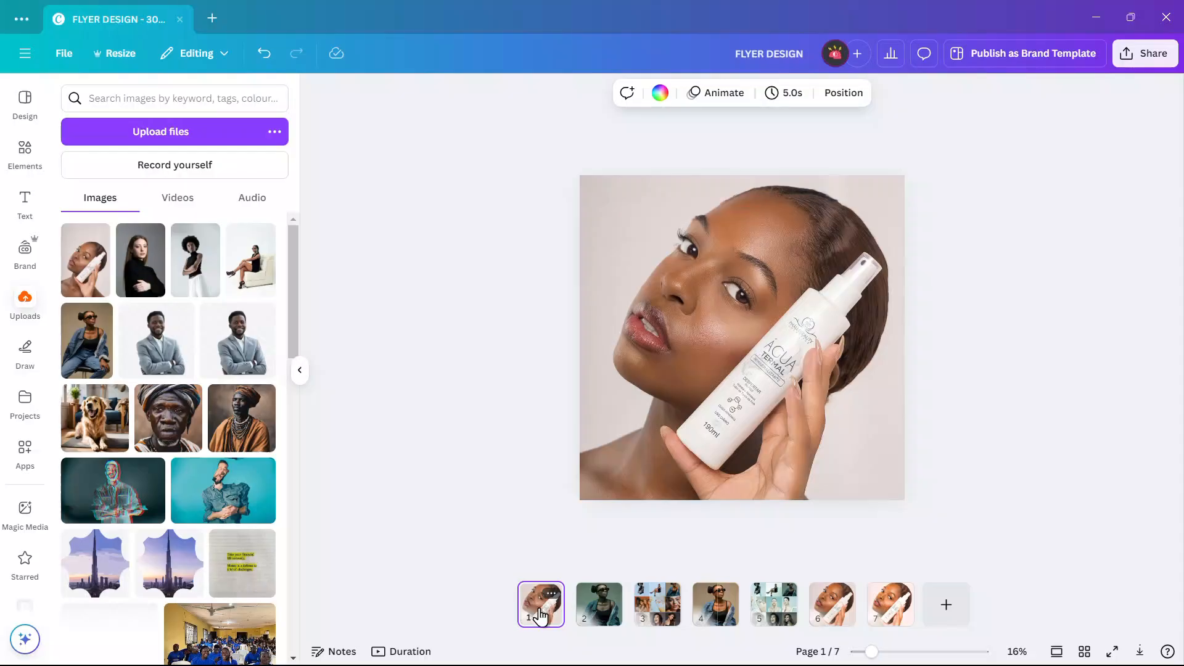
pyautogui.hotkey('ctrl', 'd')
# Step: Apply Auto-adjust to the portrait on the duplicated page and review its light and colour values
pyautogui.click(753, 346)
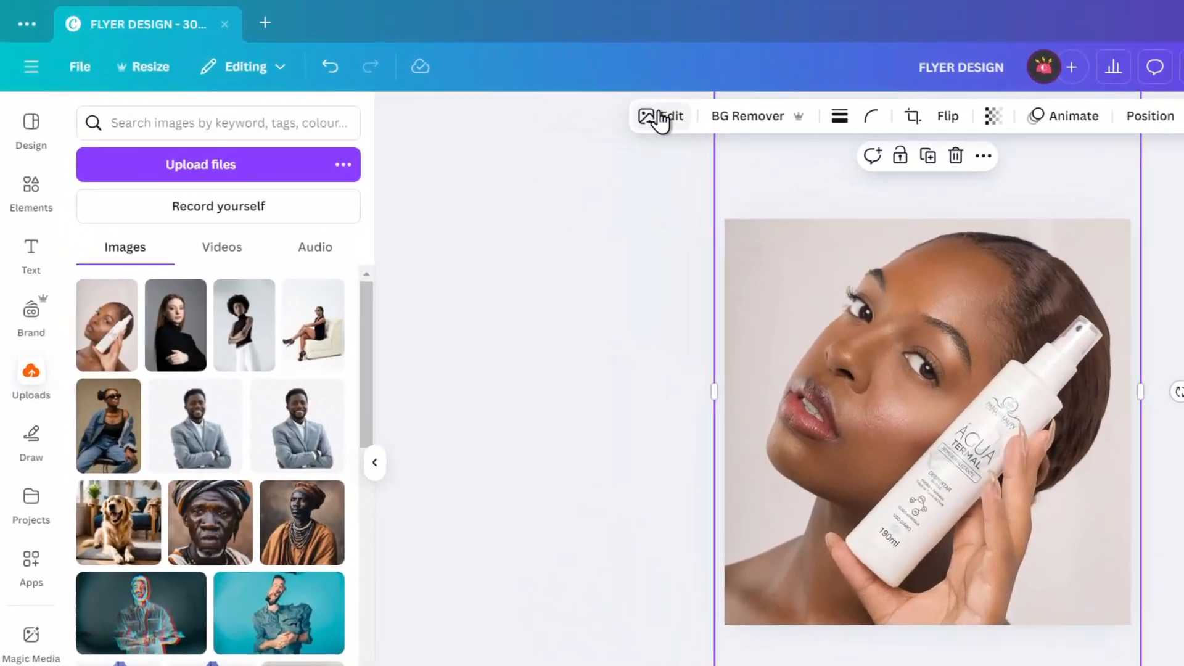
pyautogui.click(572, 102)
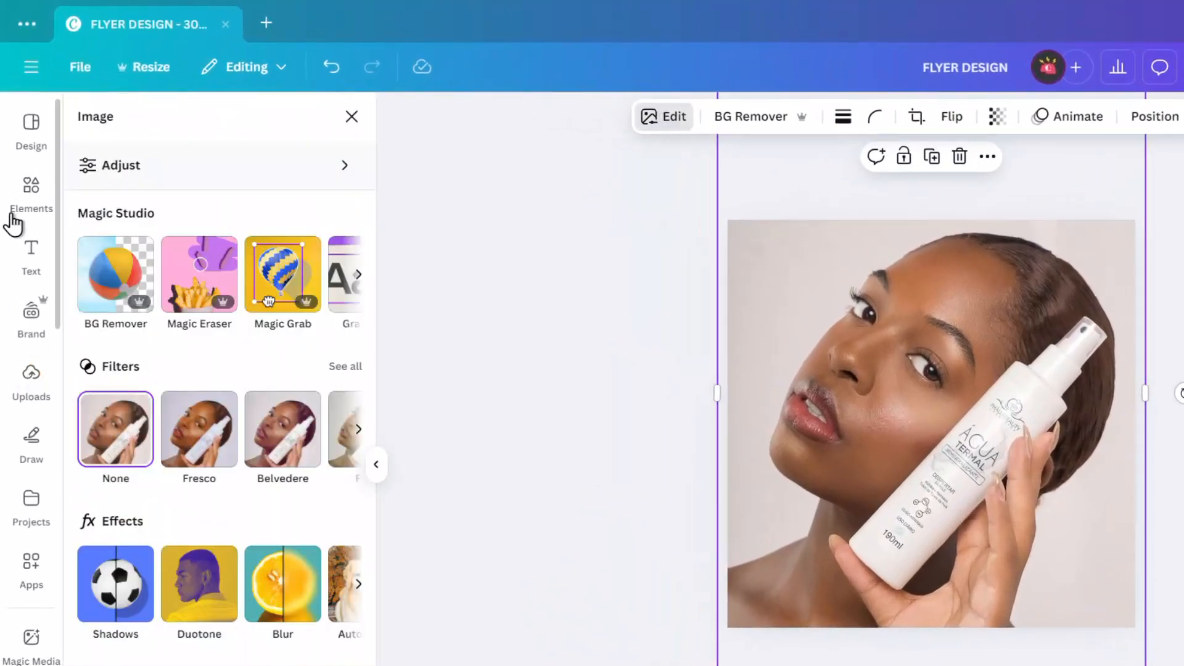
pyautogui.click(166, 165)
pyautogui.click(238, 161)
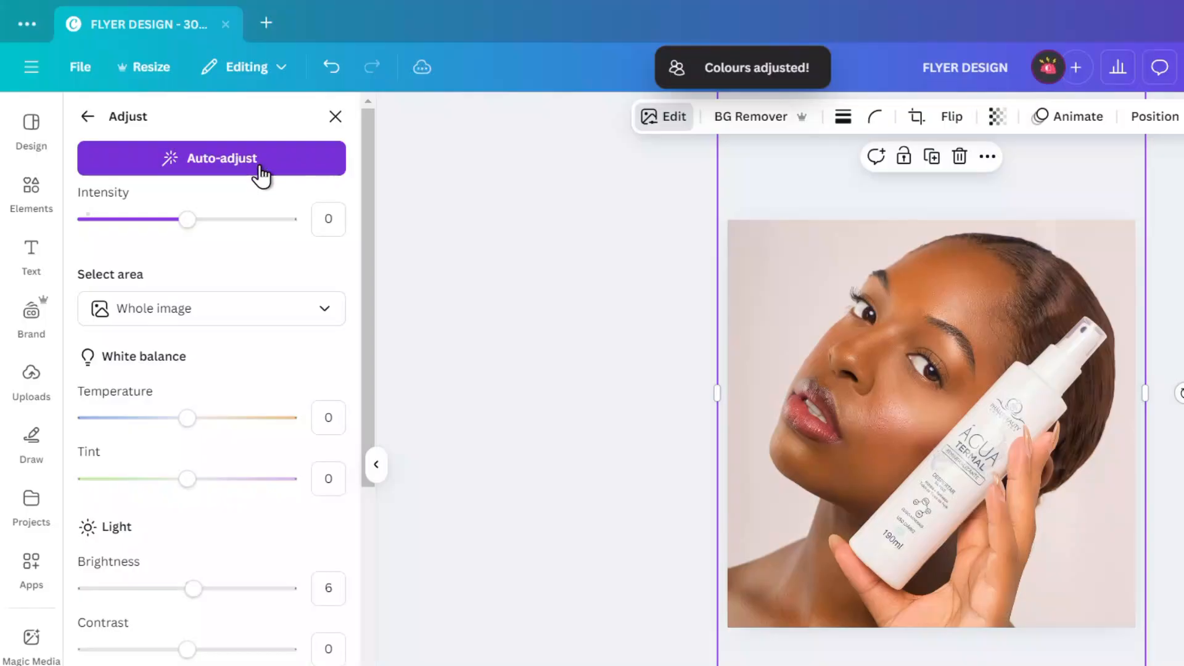
pyautogui.scroll(-2, 259, 356)
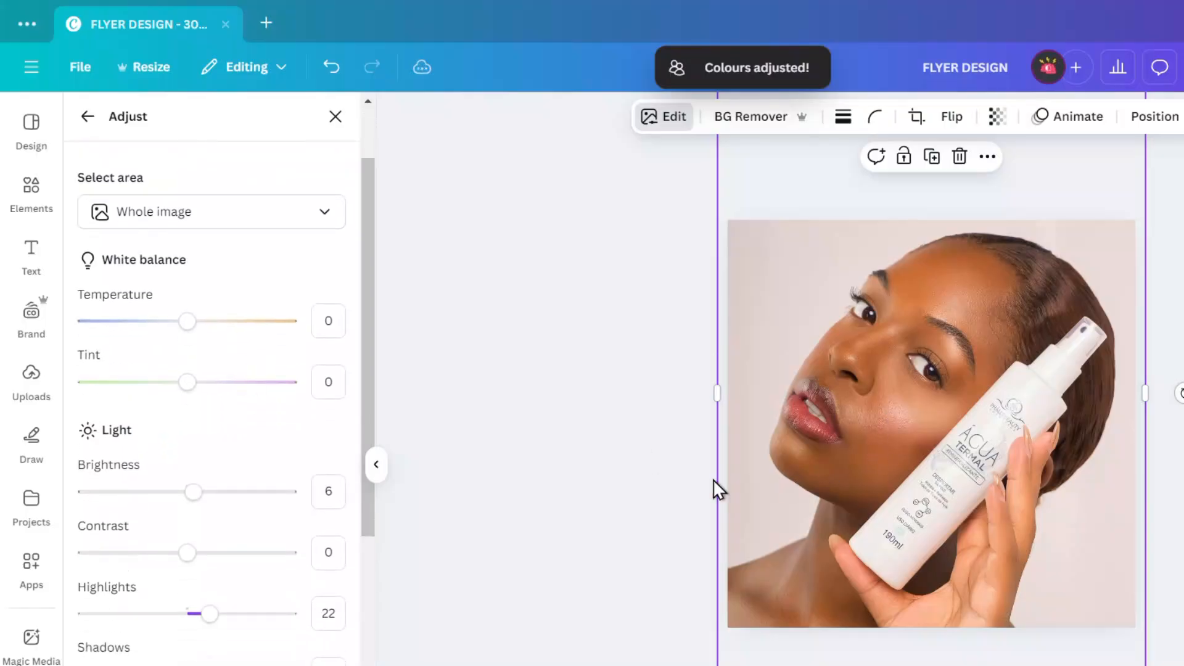
pyautogui.scroll(-2, 267, 566)
pyautogui.scroll(-2, 238, 558)
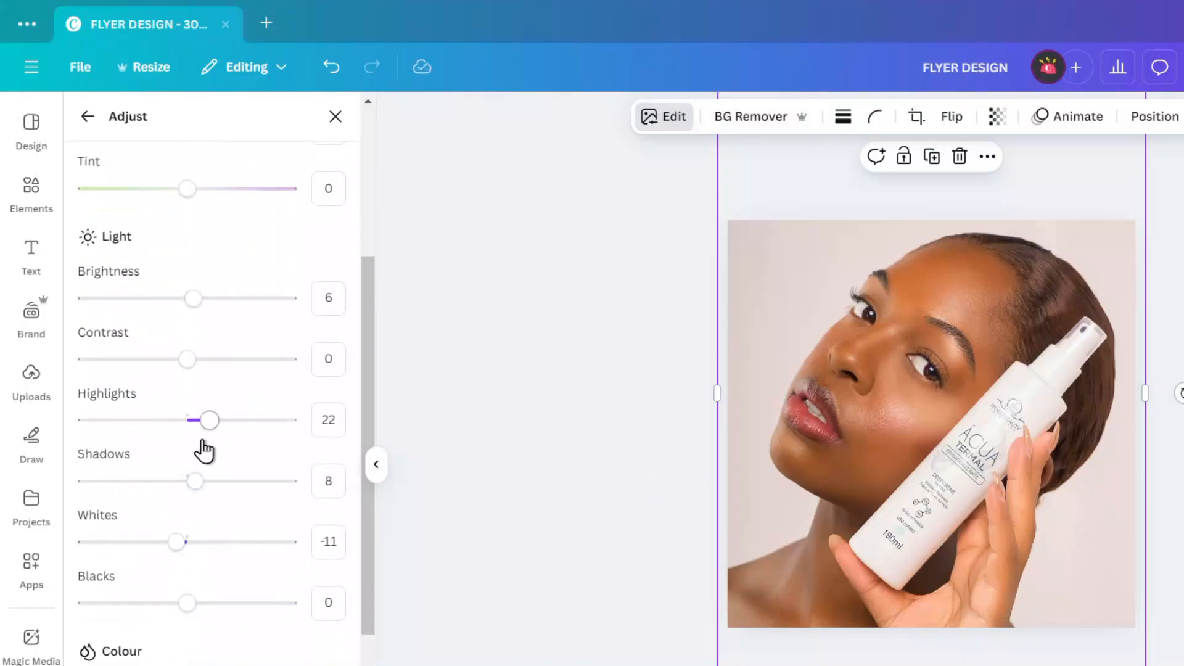
pyautogui.scroll(-6, 203, 451)
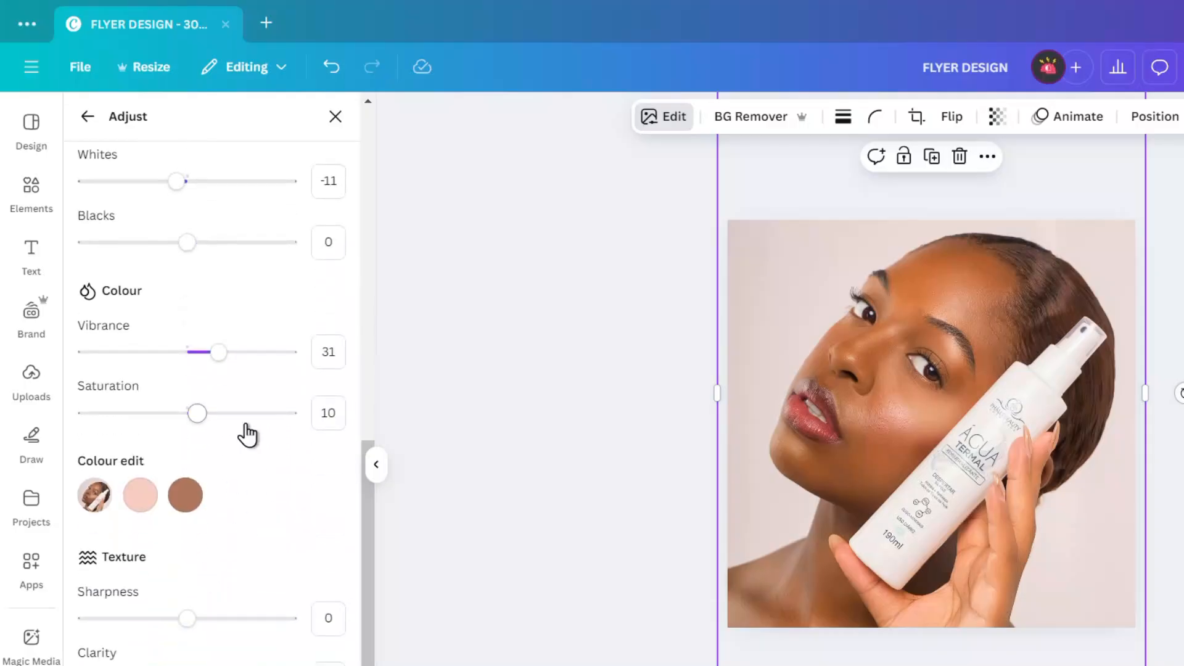
pyautogui.scroll(3, 284, 314)
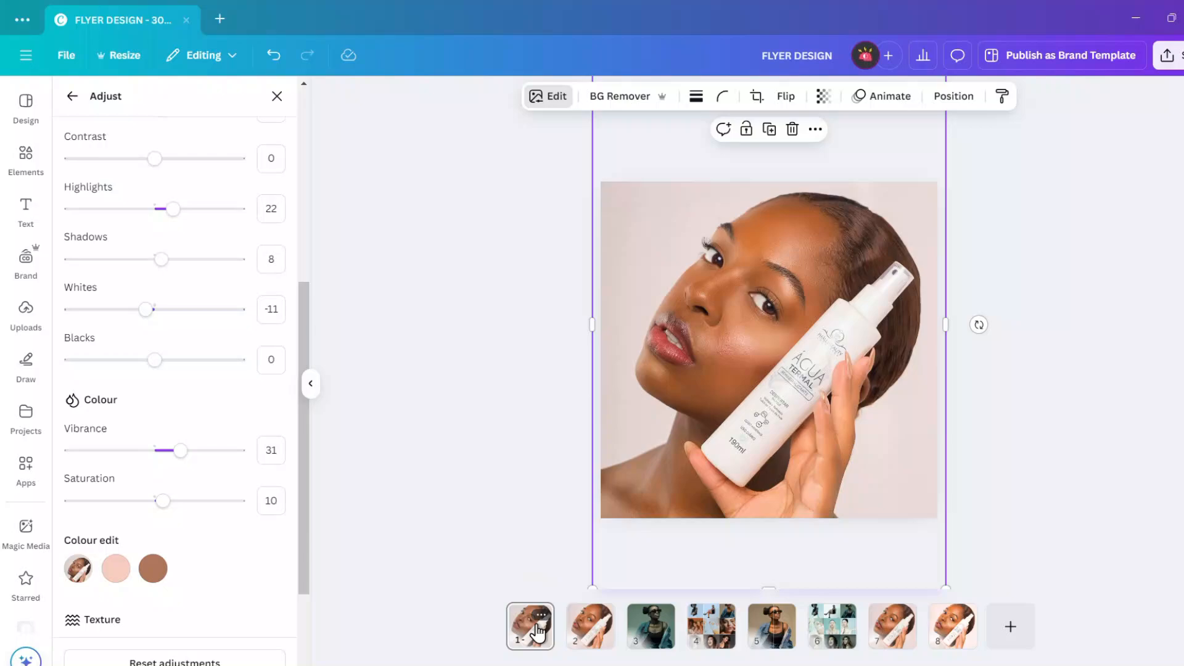
# Step: Duplicate the original portrait on page 1 again and move the new copy to the third page position
pyautogui.click(543, 627)
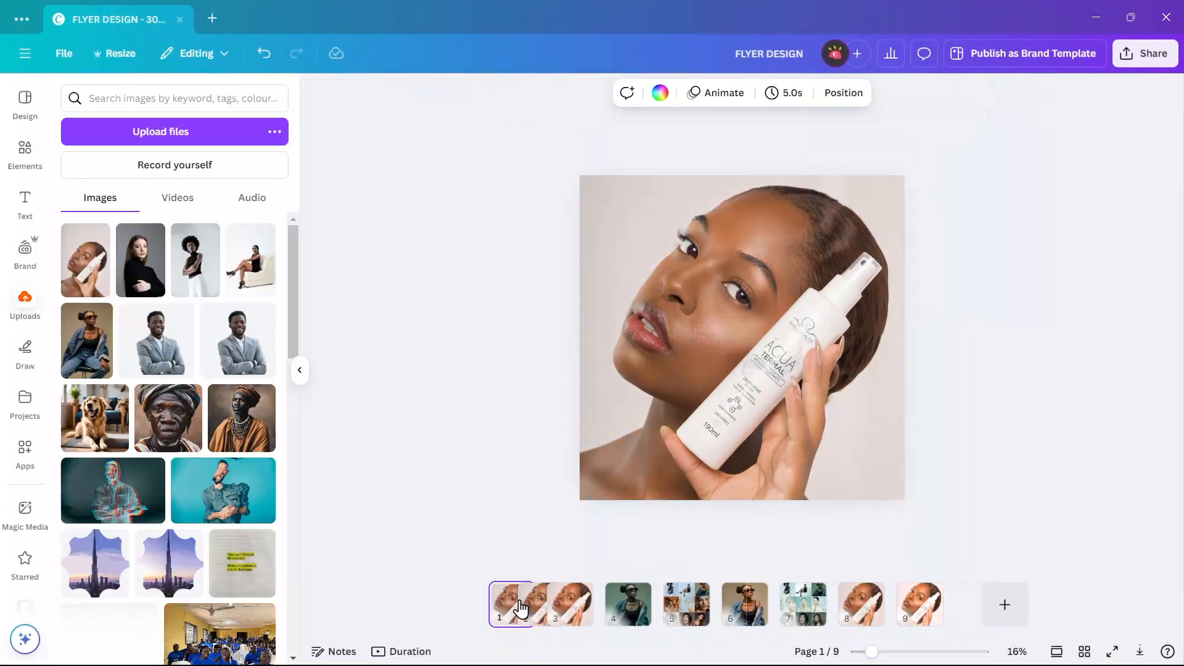
pyautogui.click(543, 607)
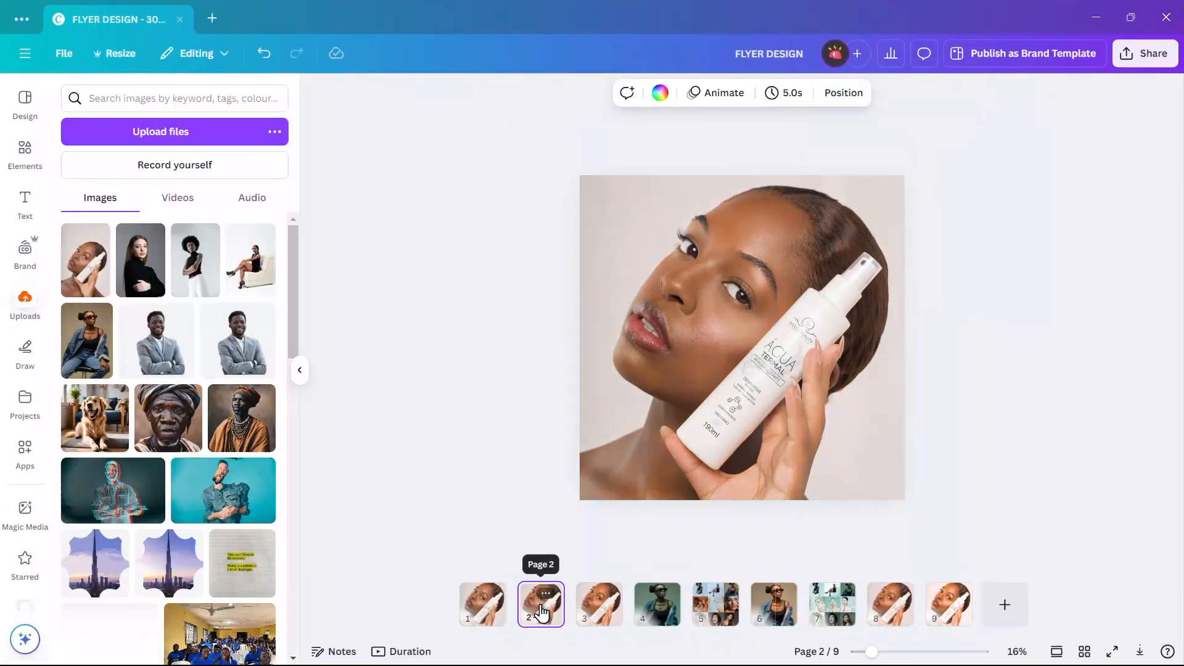
pyautogui.moveTo(543, 607); pyautogui.dragTo(607, 617)
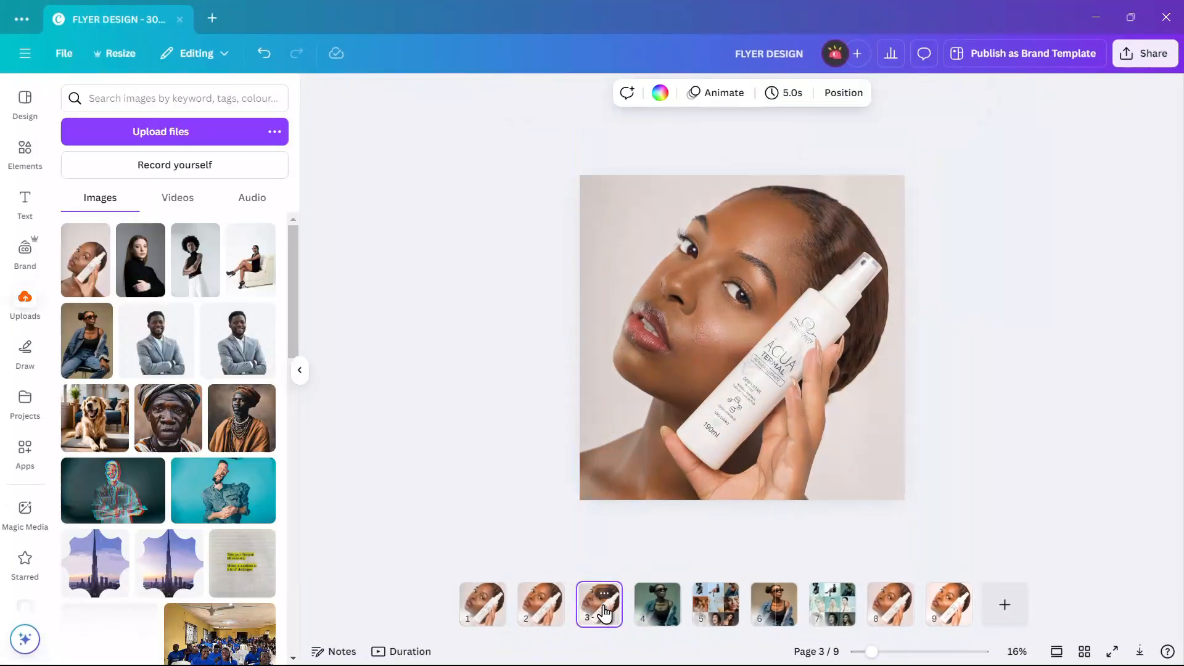
# Step: Open the Adjust settings for the portrait on page 3 and look through its white balance, light and colour controls
pyautogui.click(749, 316)
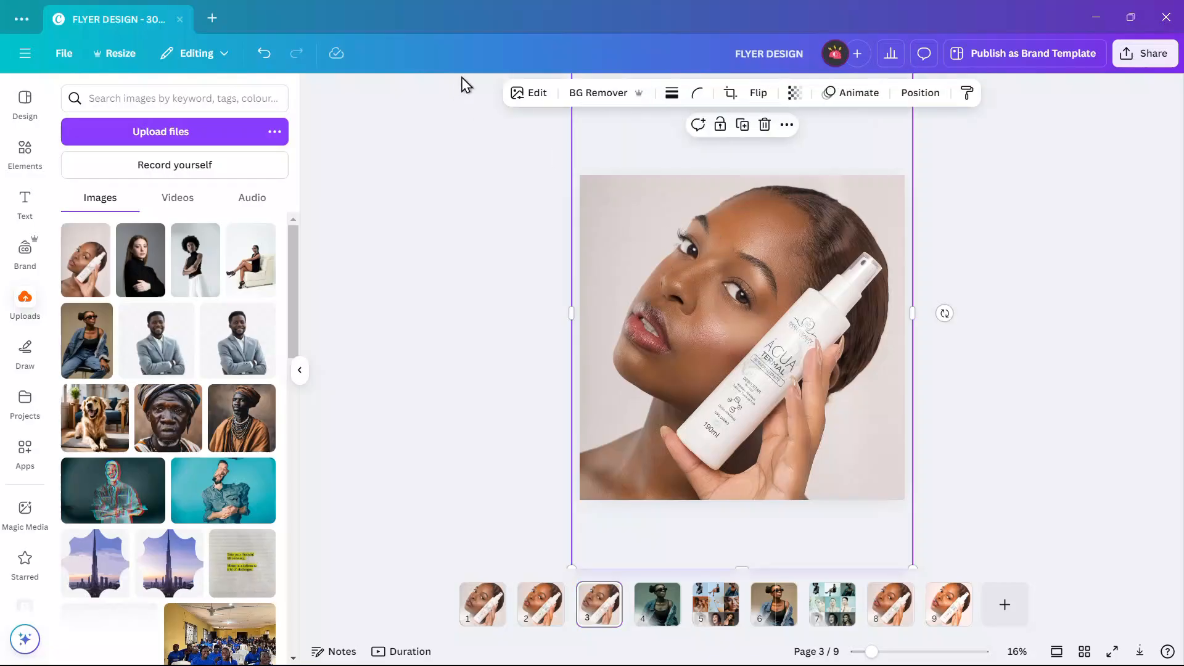
pyautogui.click(533, 94)
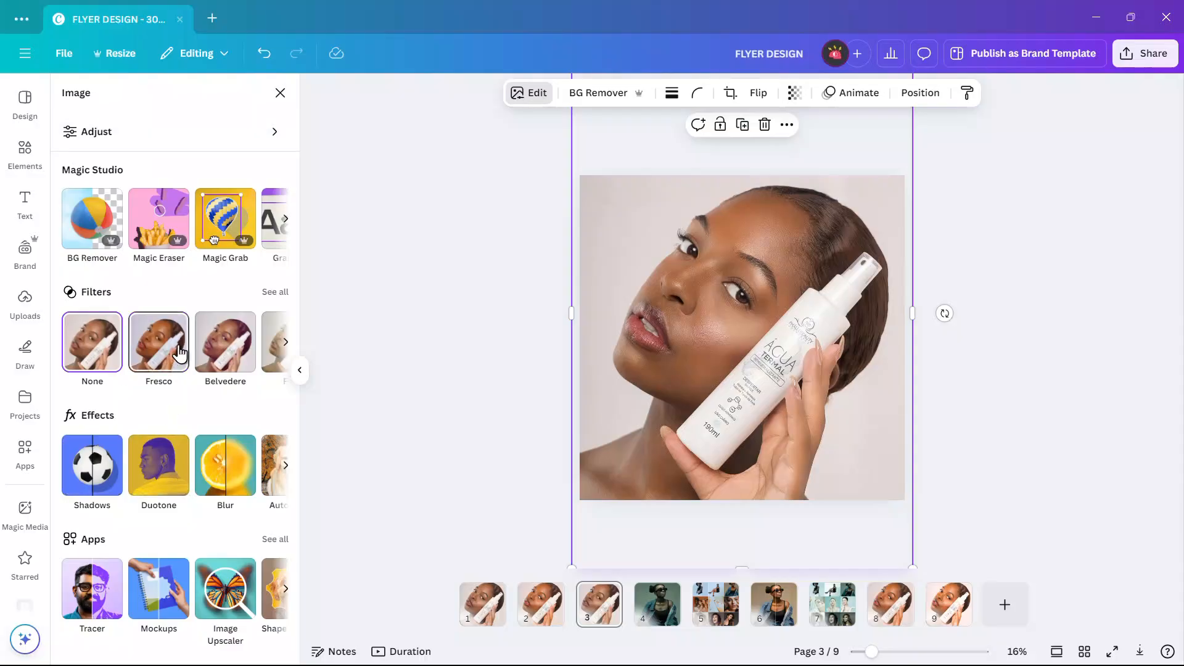
pyautogui.click(197, 132)
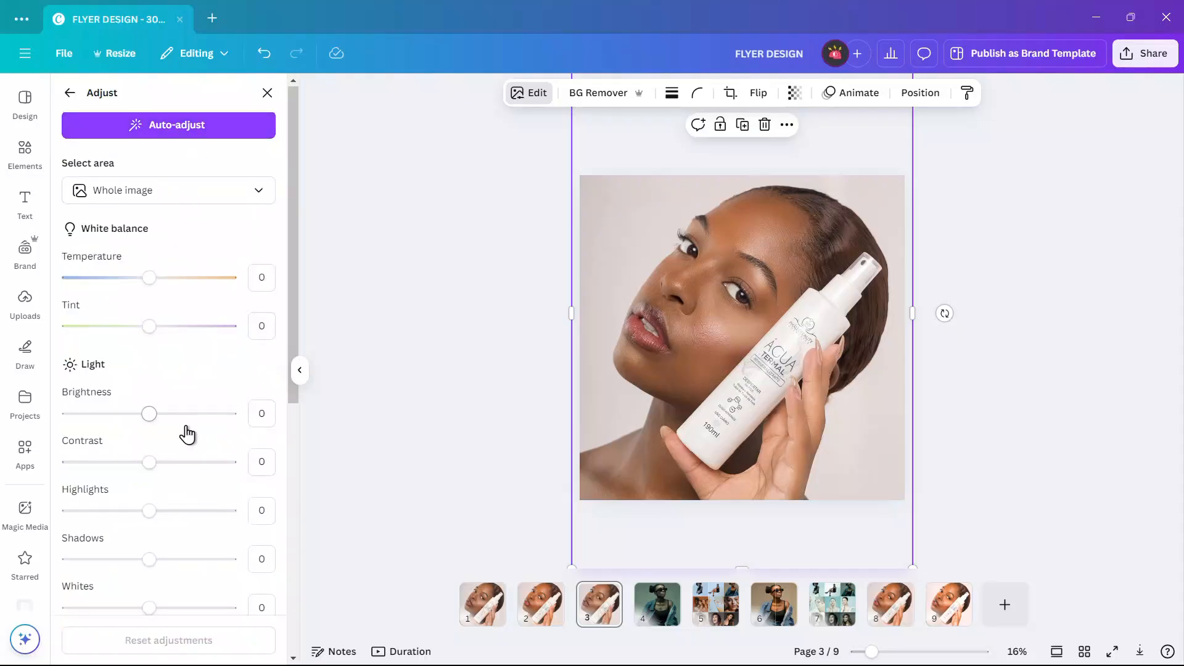
pyautogui.scroll(-1, 188, 430)
pyautogui.scroll(-1, 189, 433)
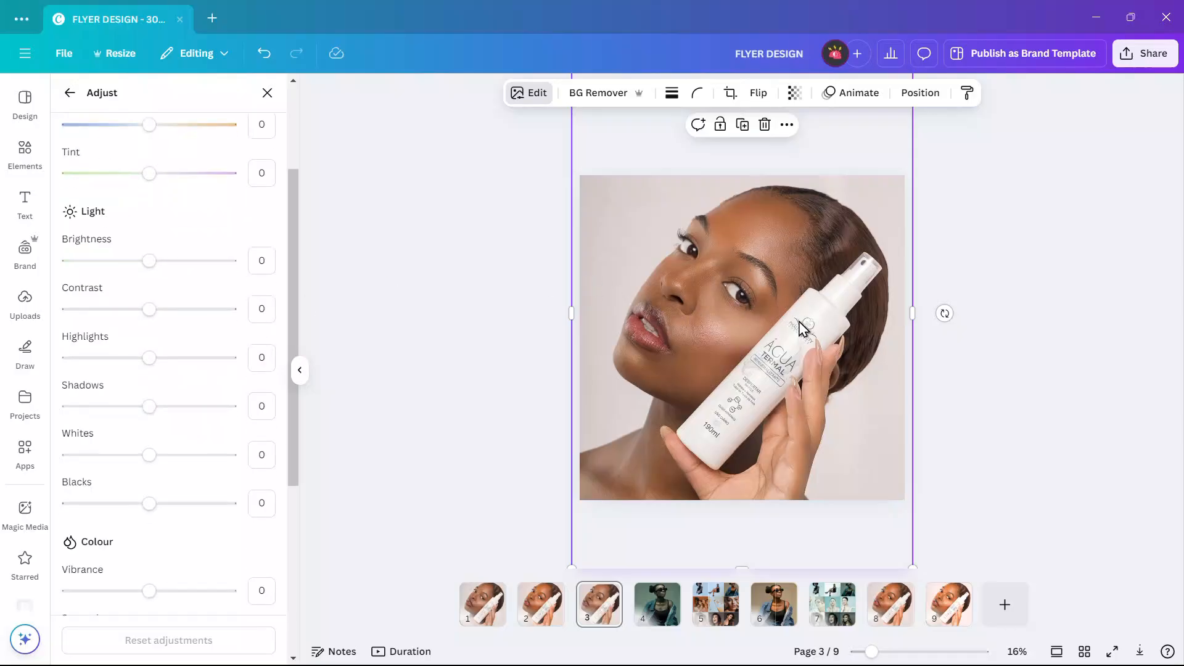
pyautogui.scroll(-3, 124, 479)
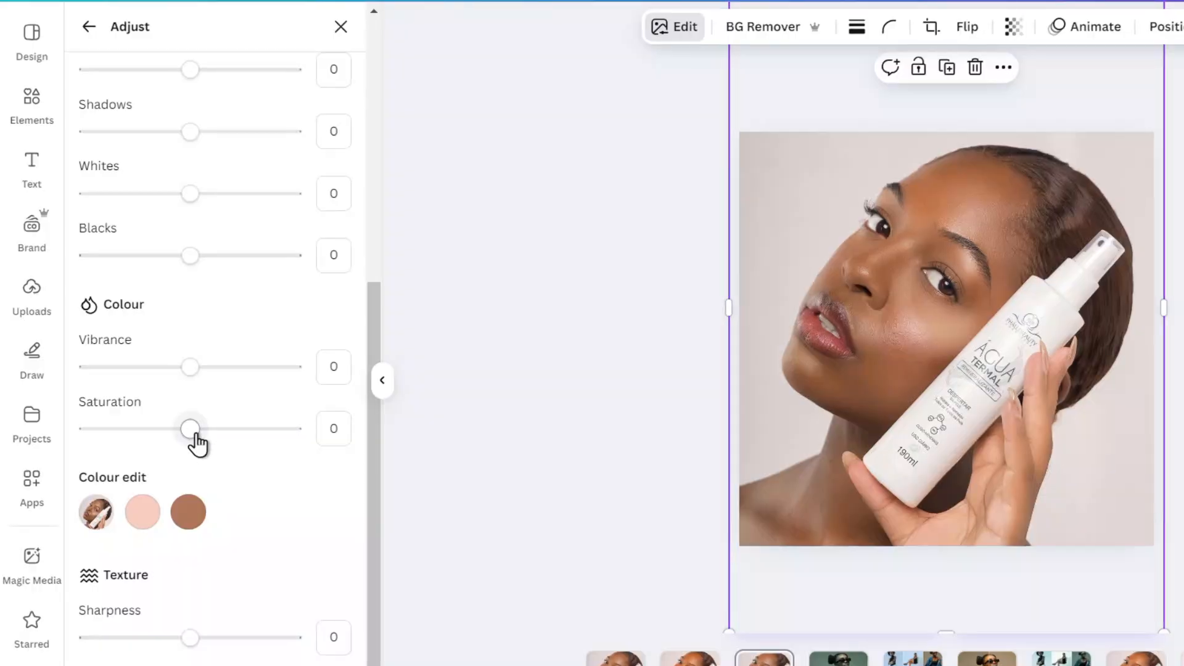
# Step: Try a Saturation of -100 on the page 3 portrait and return it to 0
pyautogui.moveTo(150, 411); pyautogui.dragTo(1, 443)
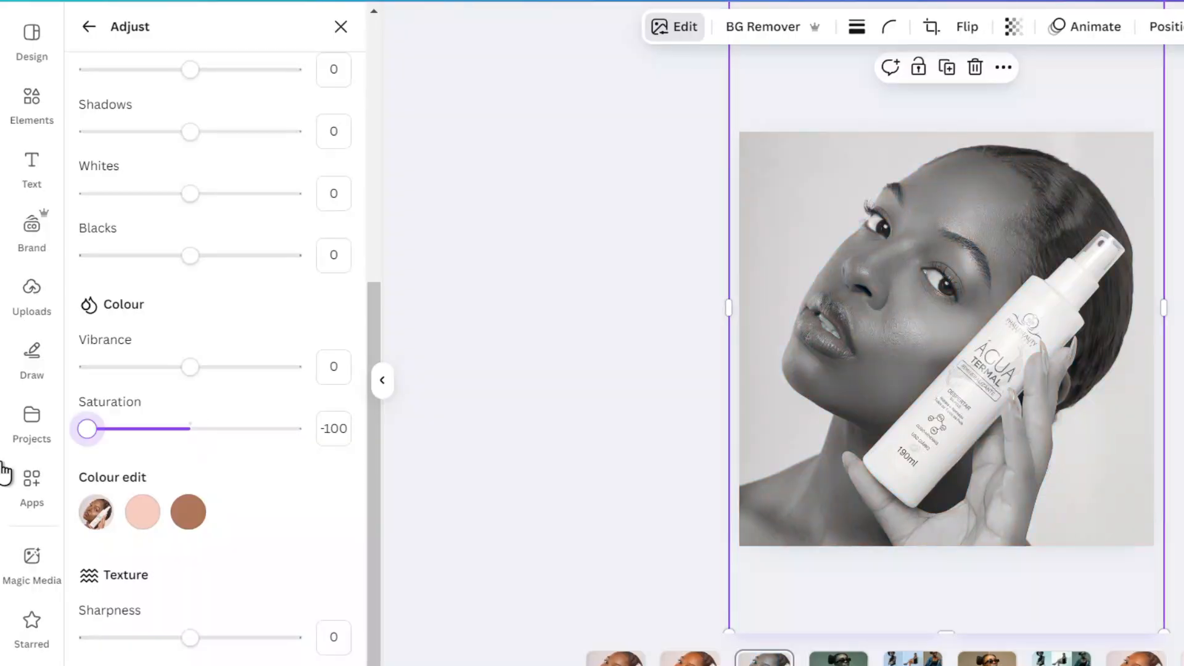
pyautogui.moveTo(4, 465); pyautogui.dragTo(191, 466)
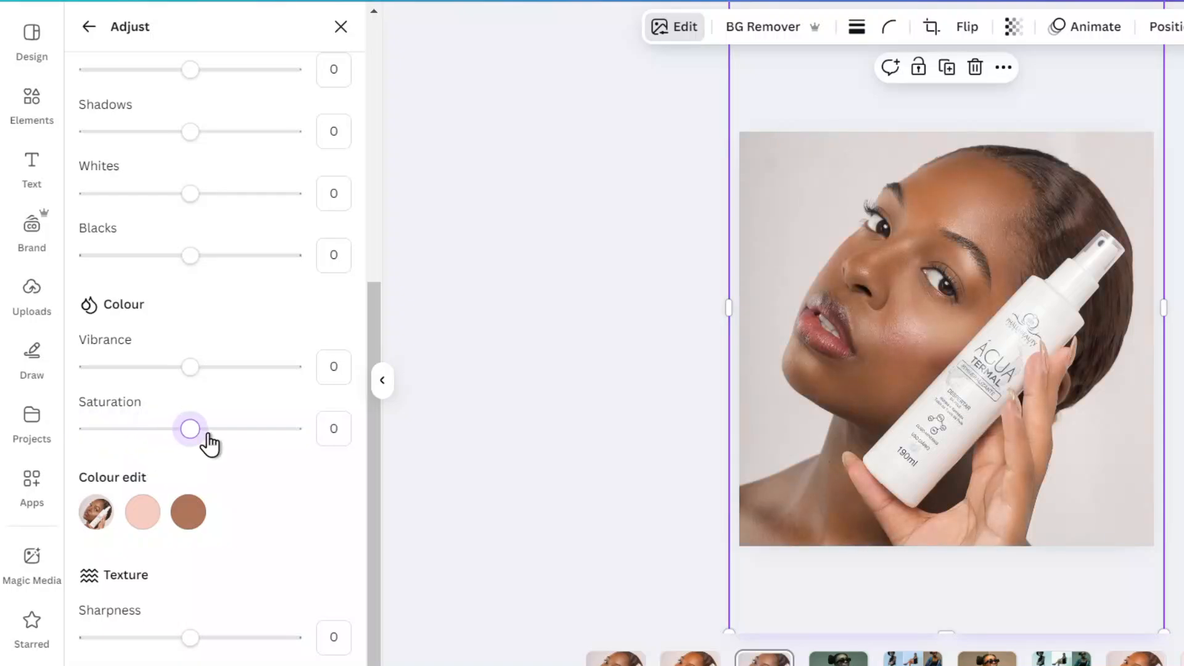
# Step: Set the page 3 portrait's Brightness to 16 and Contrast to 17
pyautogui.scroll(5, 296, 364)
pyautogui.scroll(2, 292, 326)
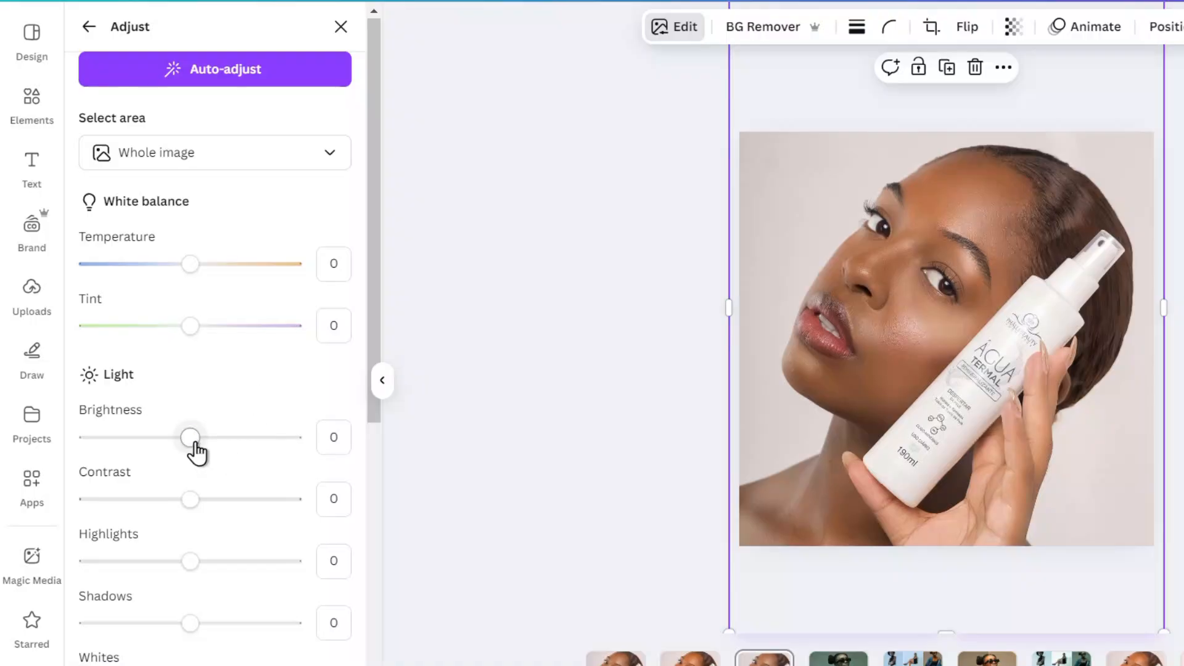
pyautogui.moveTo(196, 452); pyautogui.dragTo(208, 447)
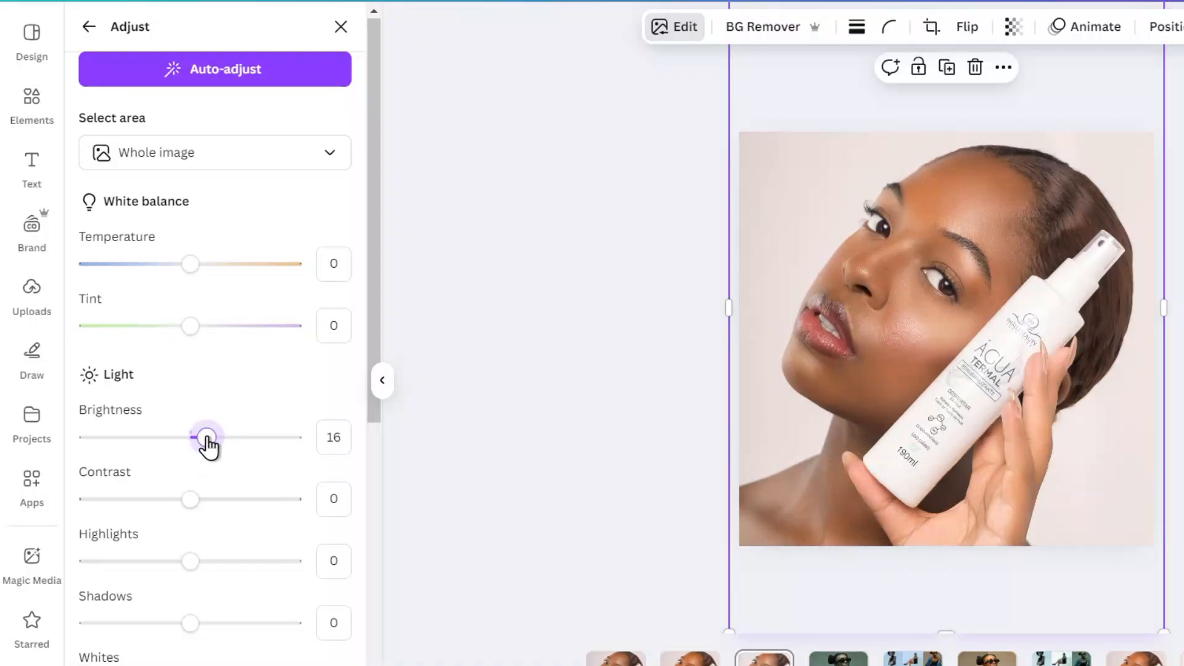
pyautogui.scroll(-2, 259, 436)
pyautogui.moveTo(188, 413)
pyautogui.mouseDown()
pyautogui.moveTo(167, 416)
pyautogui.moveTo(210, 415)
pyautogui.mouseUp()
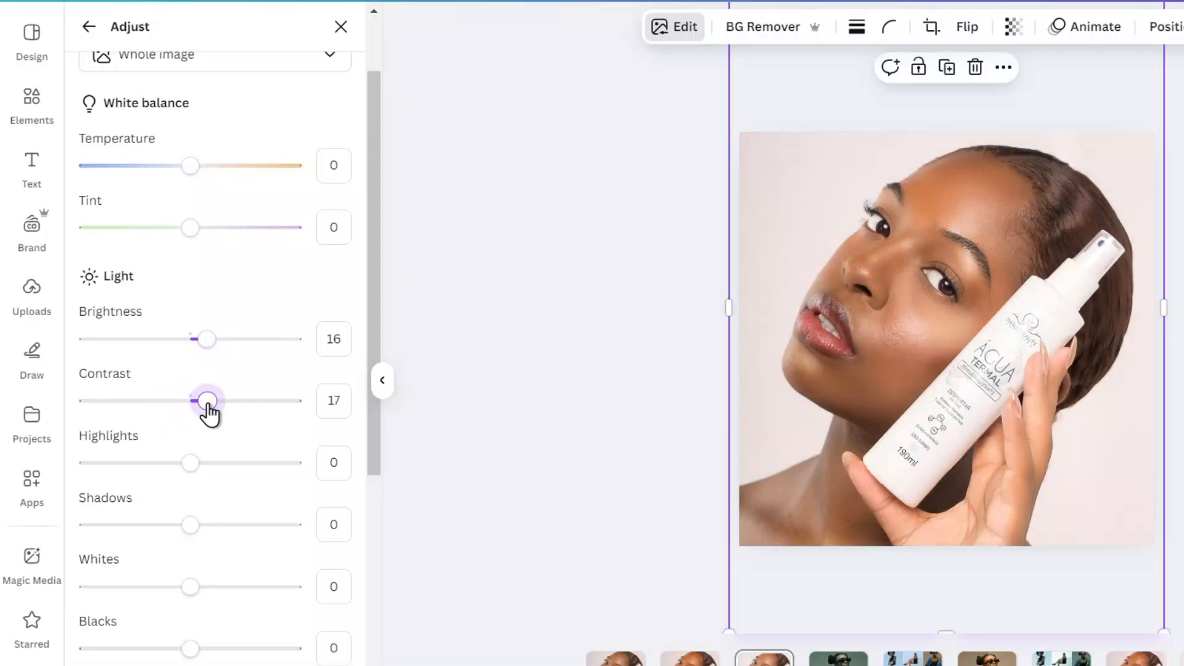
# Step: Raise the portrait's Highlights to 14, Shadows to 25 and Whites to 18
pyautogui.scroll(-2, 277, 404)
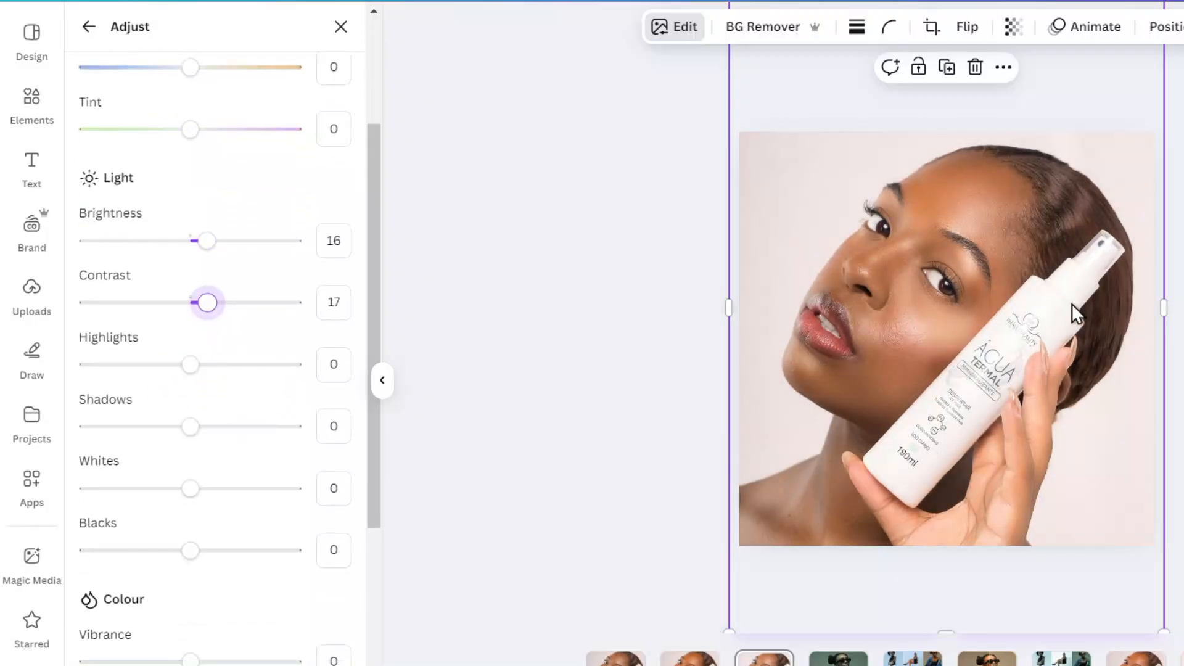
pyautogui.moveTo(190, 364); pyautogui.dragTo(207, 406)
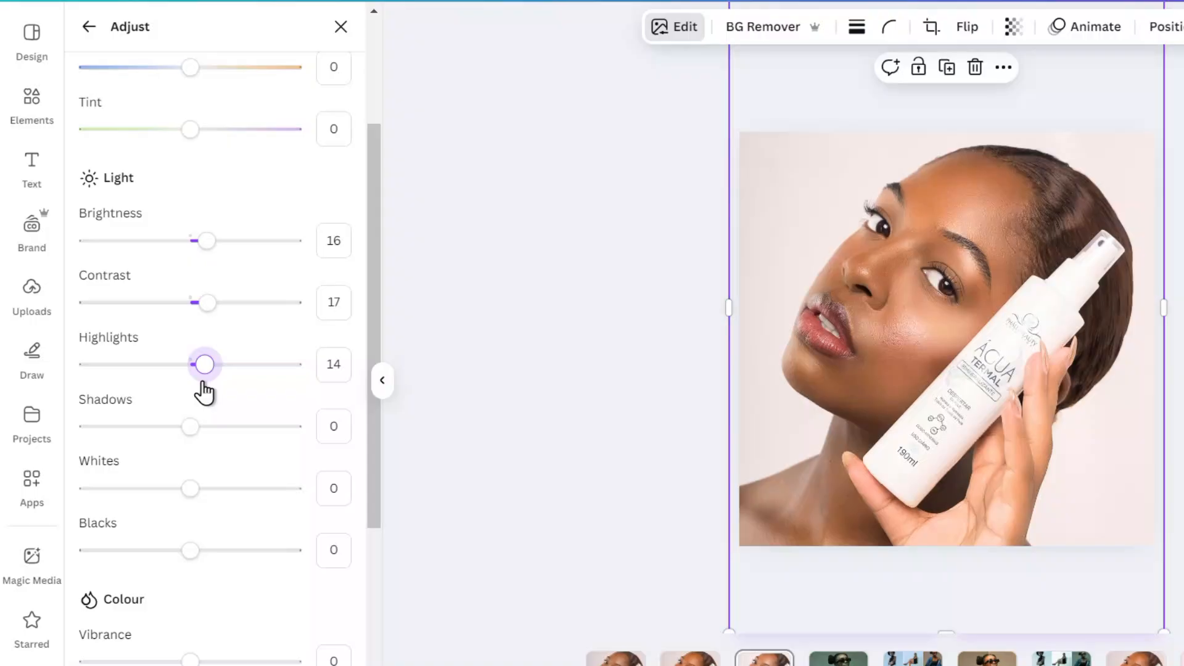
pyautogui.moveTo(190, 426); pyautogui.dragTo(216, 452)
pyautogui.moveTo(193, 497); pyautogui.dragTo(211, 491)
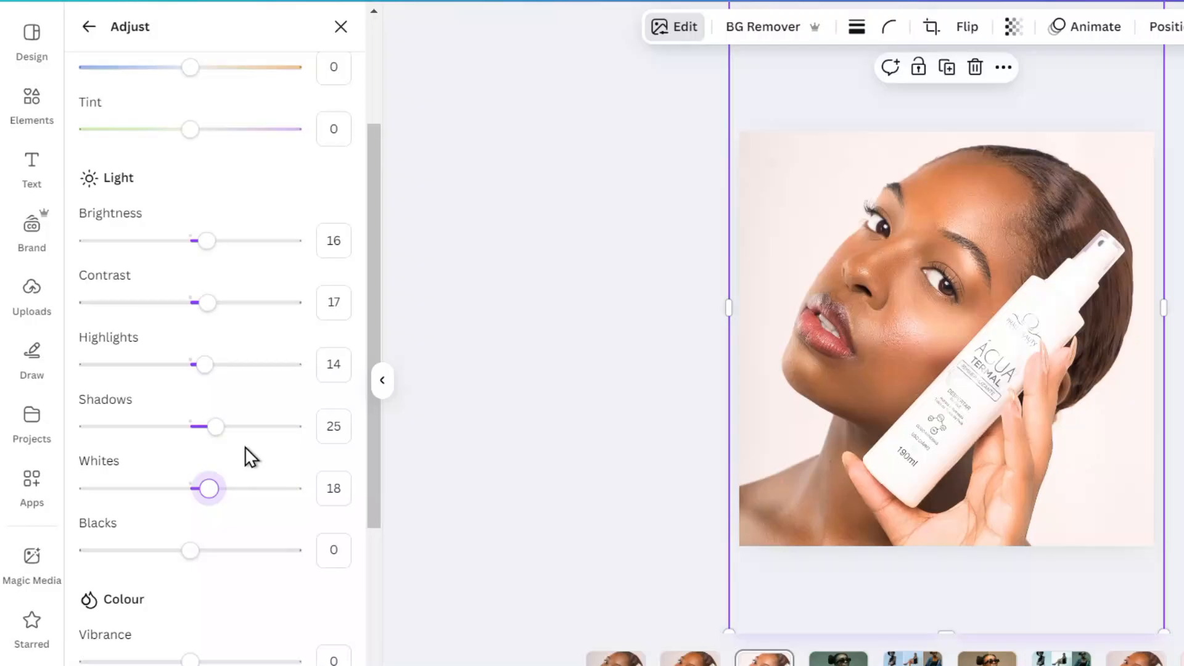
# Step: Try the portrait's Blacks at -90, settle on 8, and set Highlights to 11
pyautogui.scroll(-2, 247, 446)
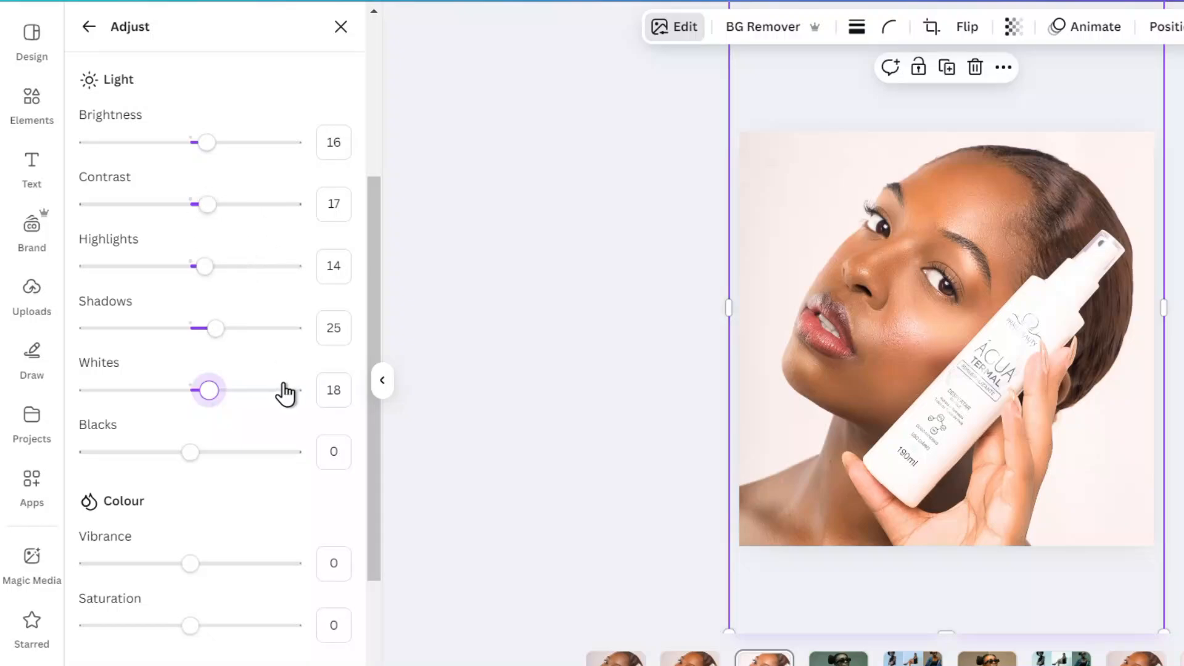
pyautogui.moveTo(244, 452); pyautogui.dragTo(97, 469)
pyautogui.click(209, 452)
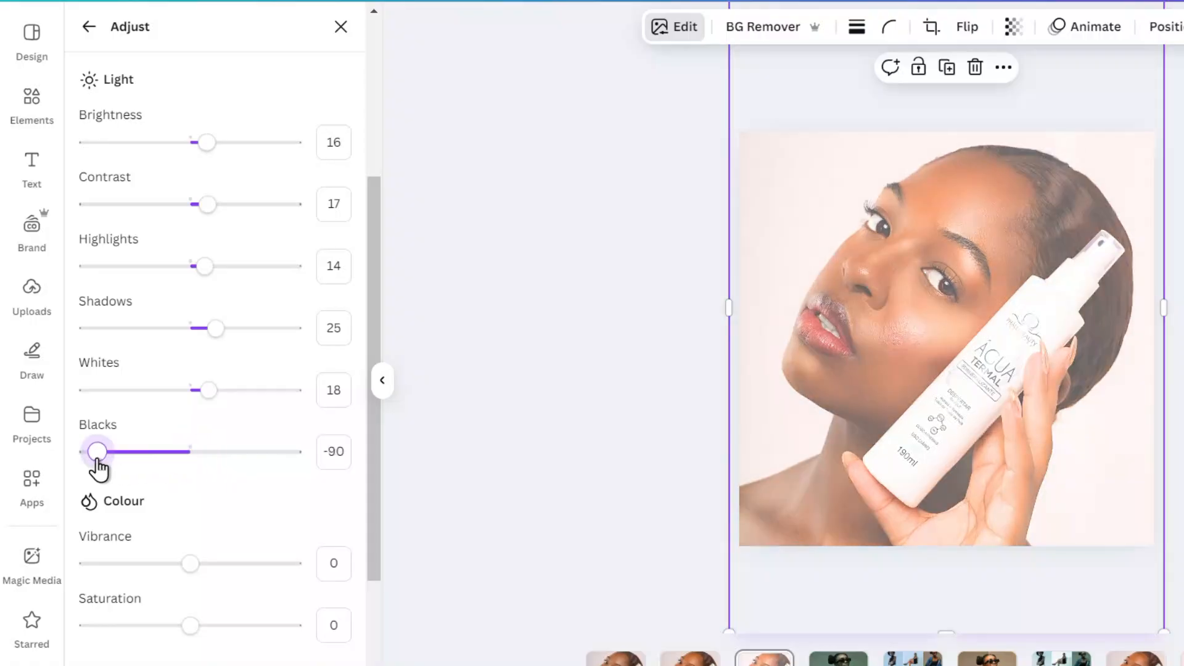
pyautogui.moveTo(99, 468); pyautogui.dragTo(201, 487)
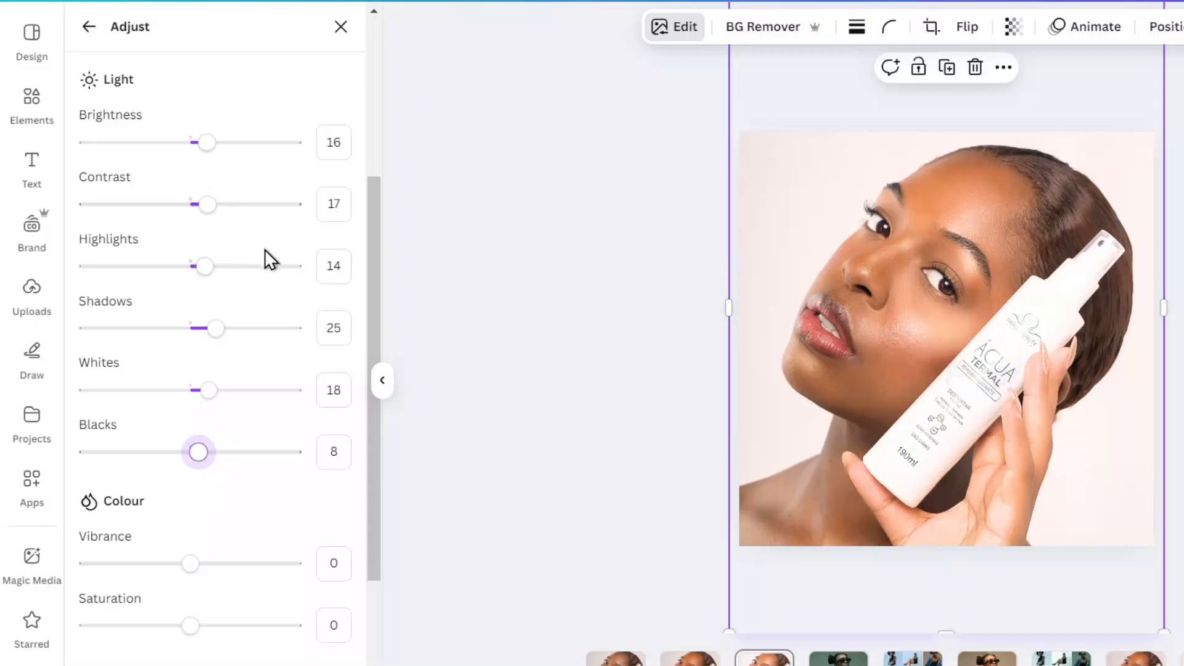
pyautogui.moveTo(204, 269)
pyautogui.mouseDown()
pyautogui.moveTo(140, 279)
pyautogui.moveTo(89, 266)
pyautogui.moveTo(202, 282)
pyautogui.mouseUp()
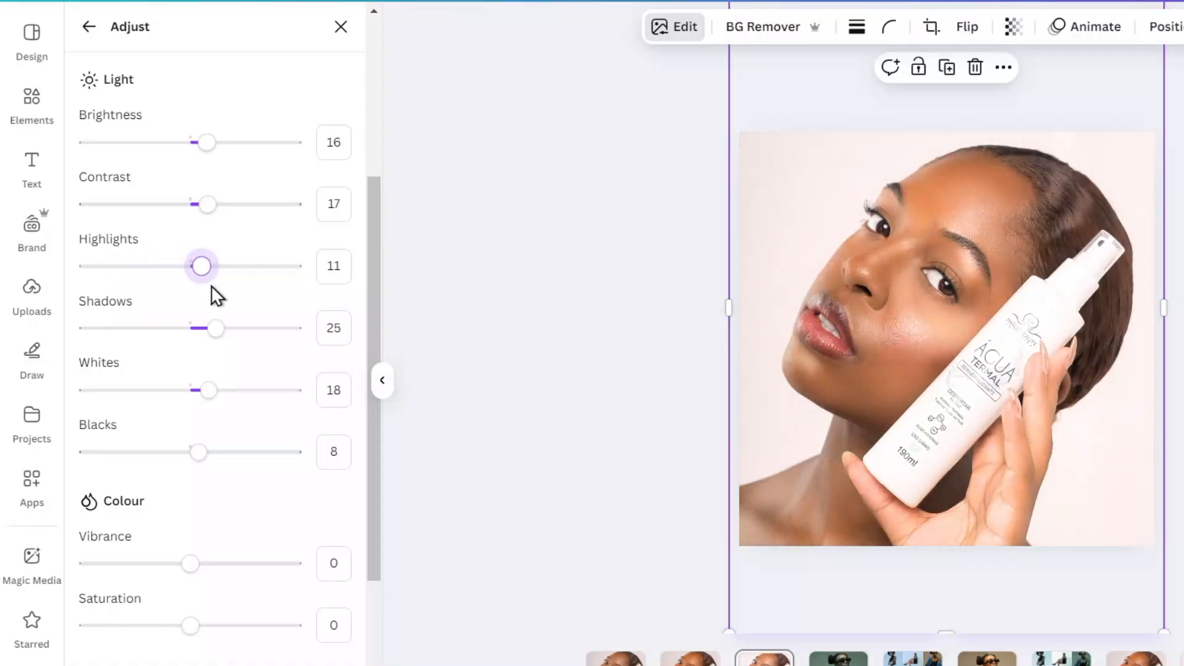
pyautogui.scroll(-3, 261, 442)
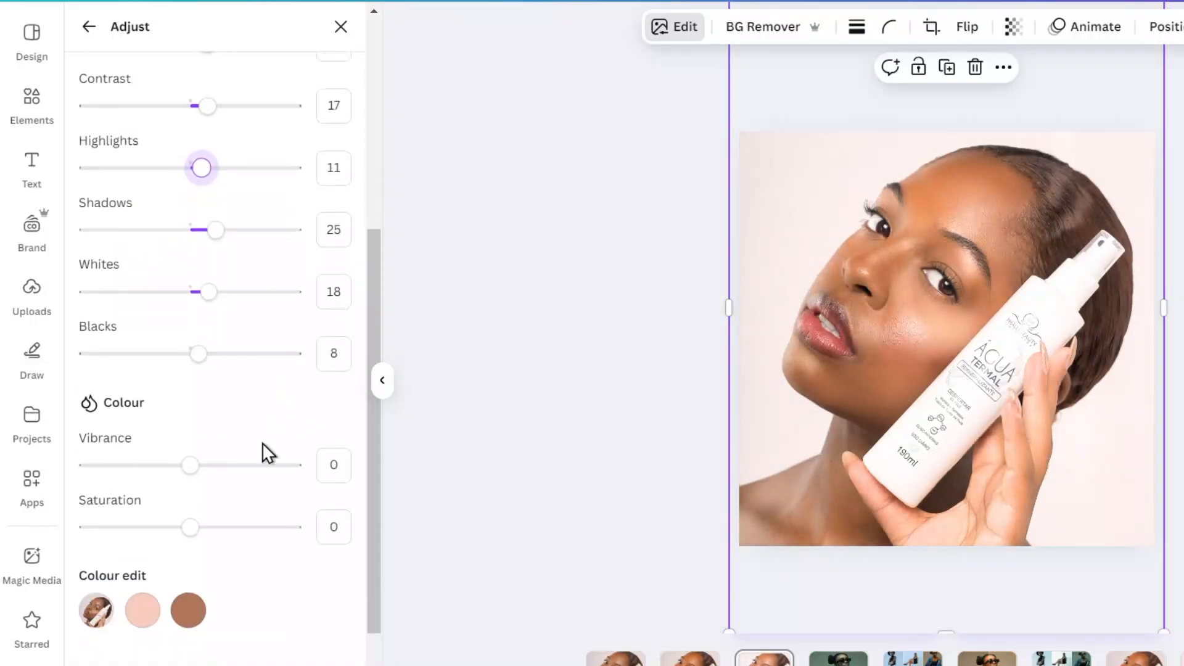
# Step: Set the page 3 portrait's Vibrance to 45, then try Sharpness at 100 and settle on 56
pyautogui.click(194, 468)
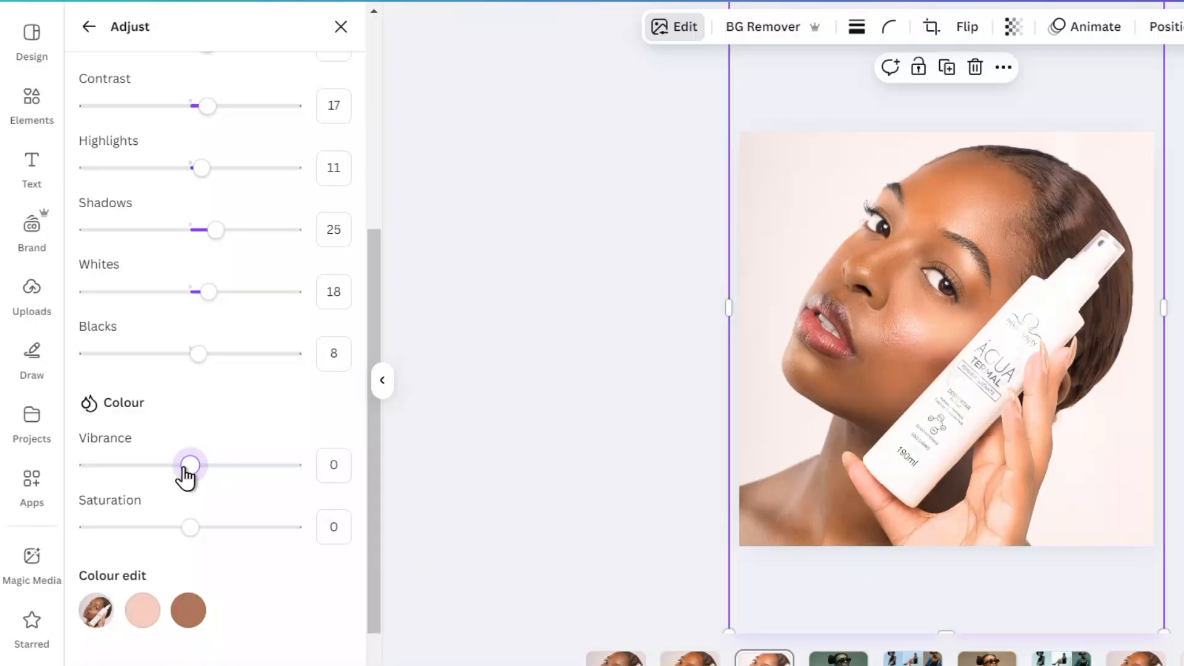
pyautogui.moveTo(188, 466); pyautogui.dragTo(238, 489)
pyautogui.scroll(-1, 275, 493)
pyautogui.scroll(-3, 275, 493)
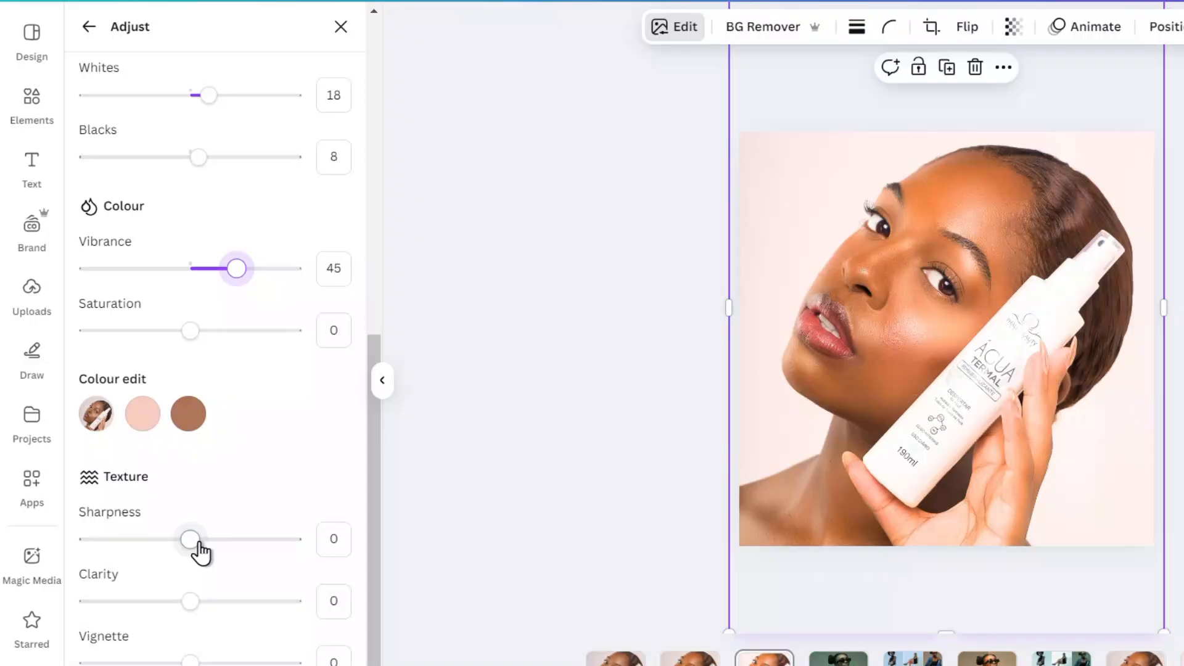
pyautogui.moveTo(197, 544); pyautogui.dragTo(357, 562)
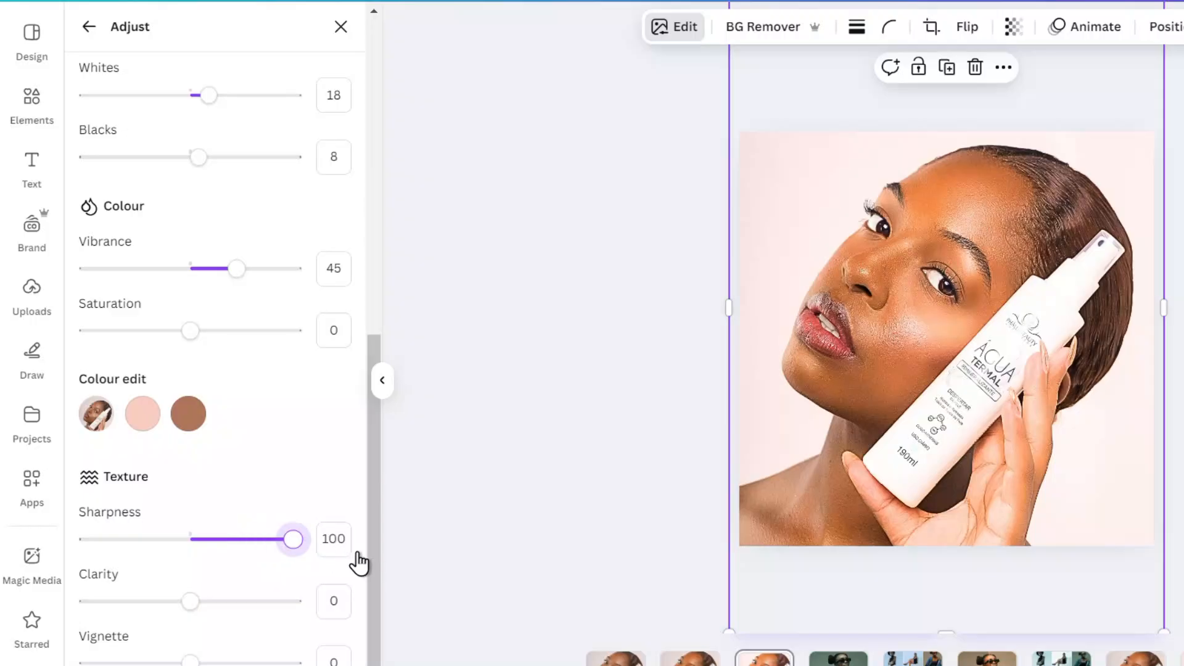
pyautogui.moveTo(294, 558); pyautogui.dragTo(262, 553)
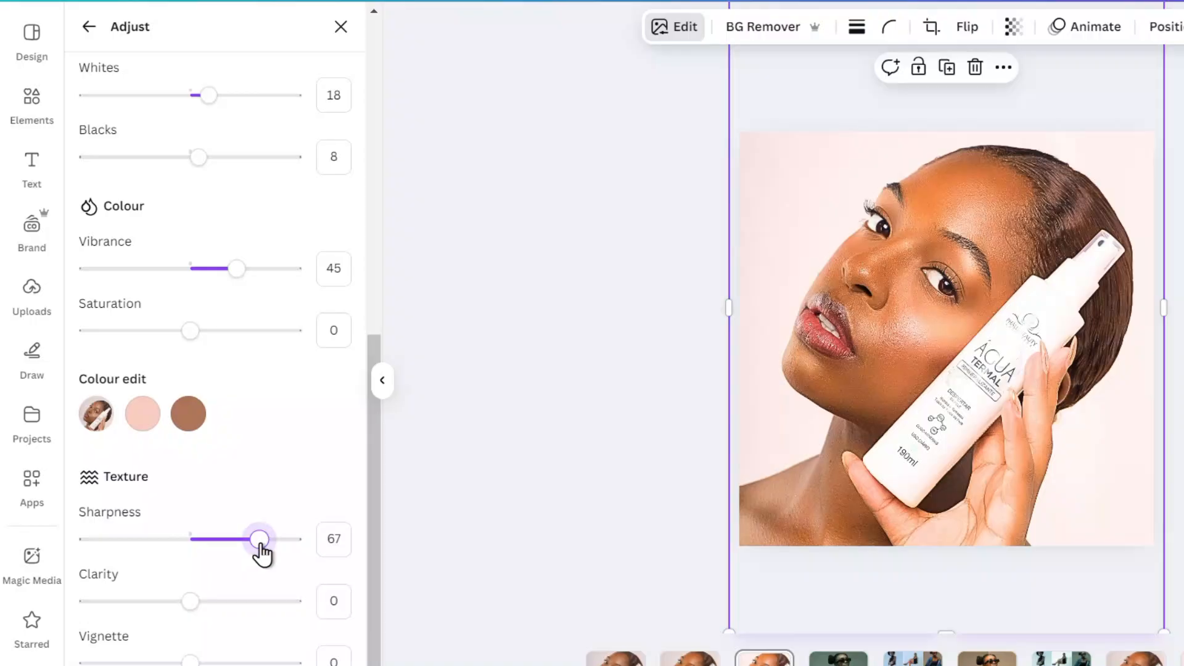
pyautogui.moveTo(262, 553); pyautogui.dragTo(240, 553)
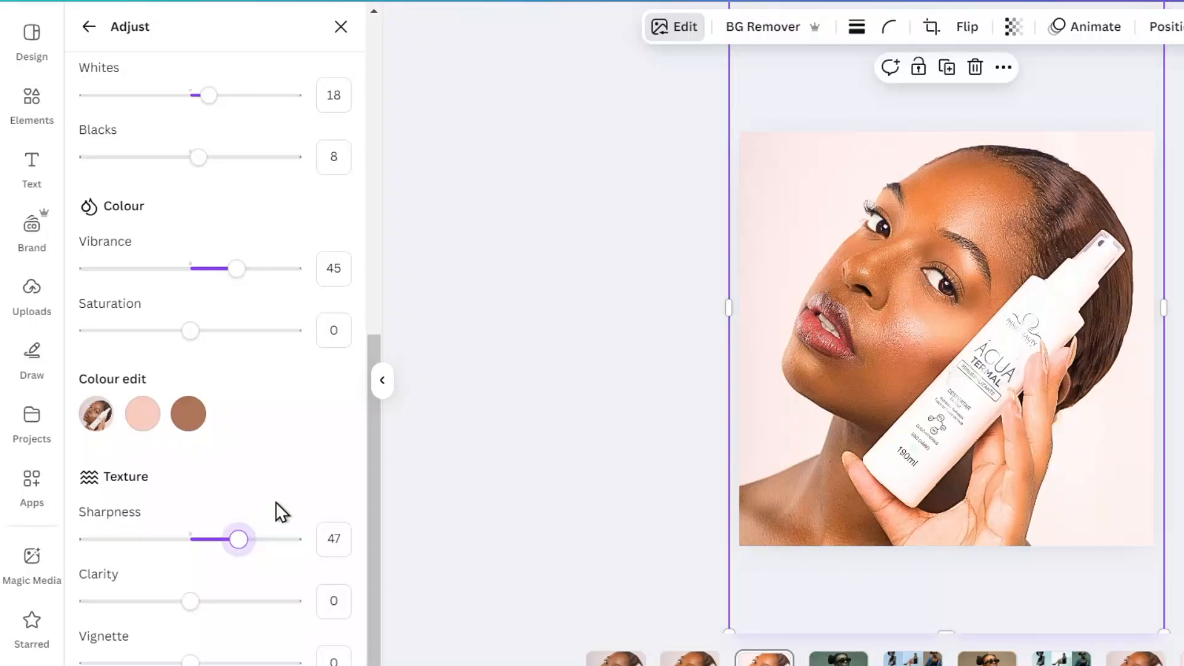
pyautogui.moveTo(238, 539); pyautogui.dragTo(248, 542)
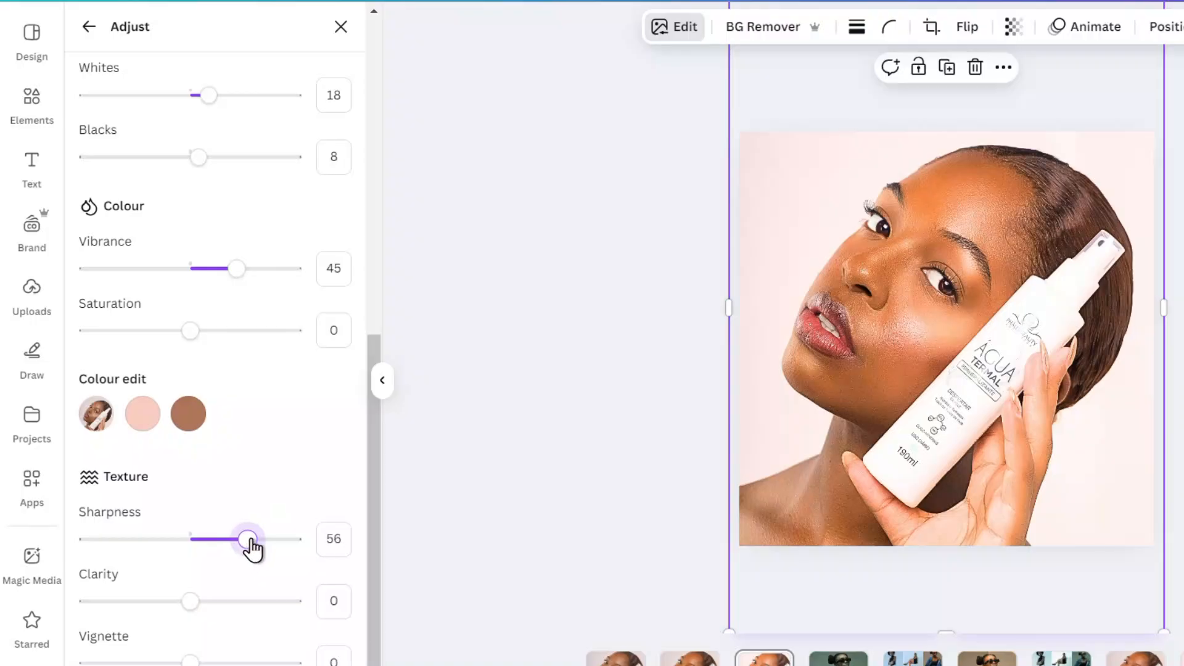
# Step: Compare the manually adjusted portrait on page 3 with the versions on pages 1 and 2
pyautogui.click(690, 657)
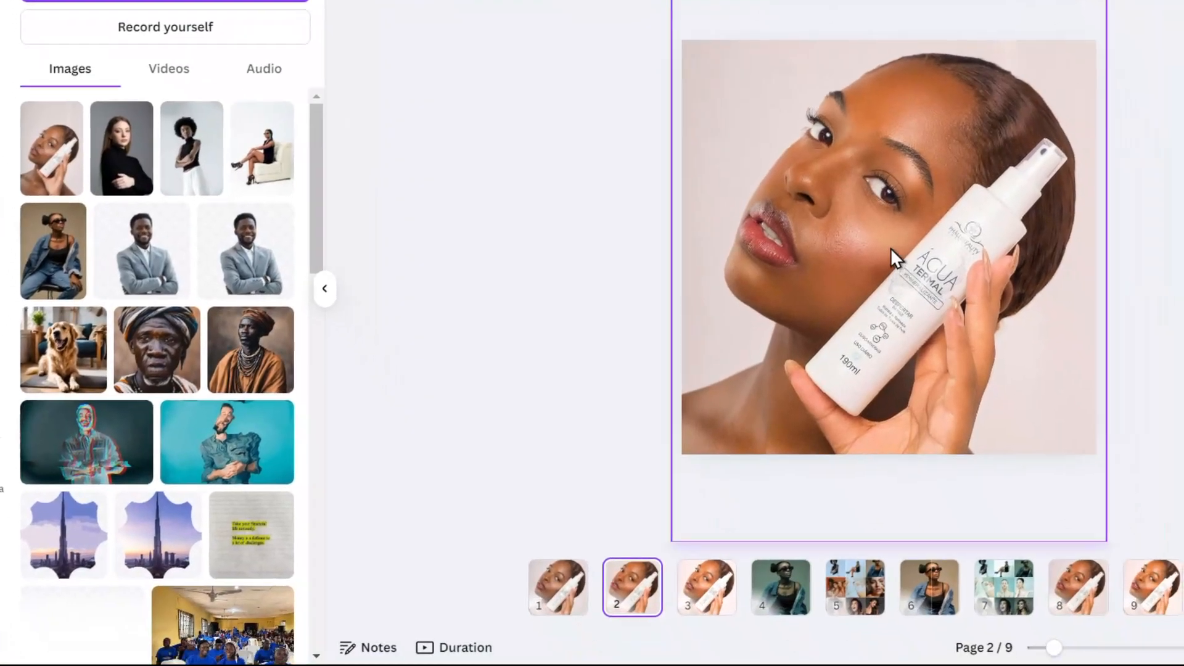
pyautogui.click(703, 593)
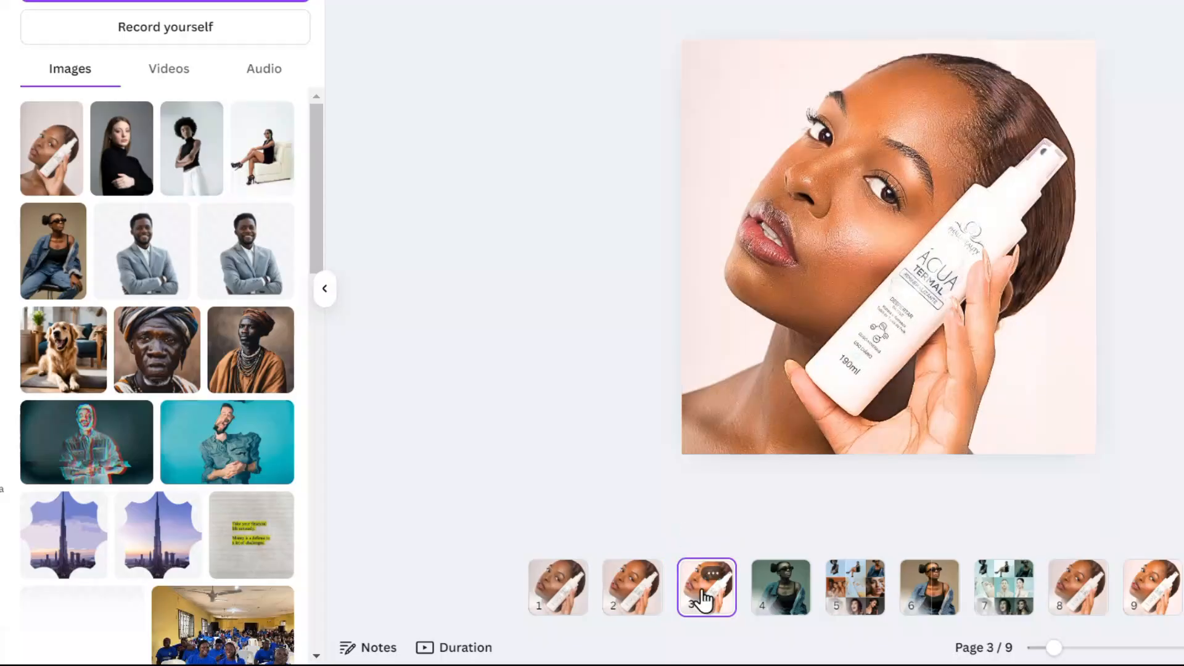
pyautogui.click(884, 220)
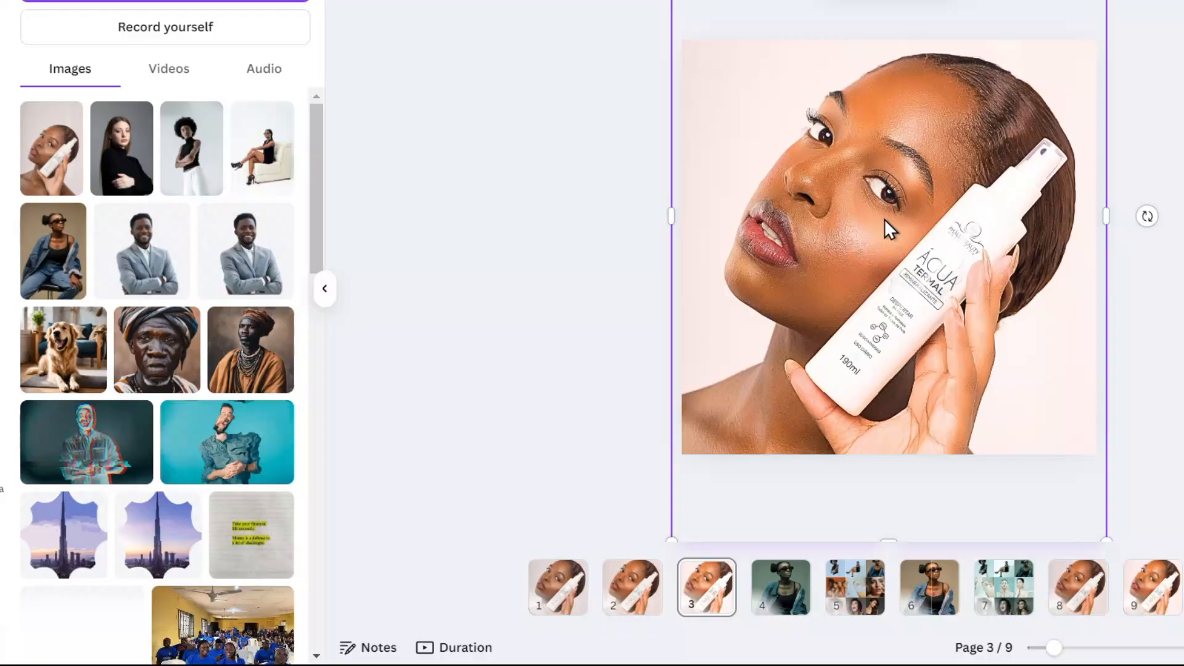
pyautogui.click(657, 605)
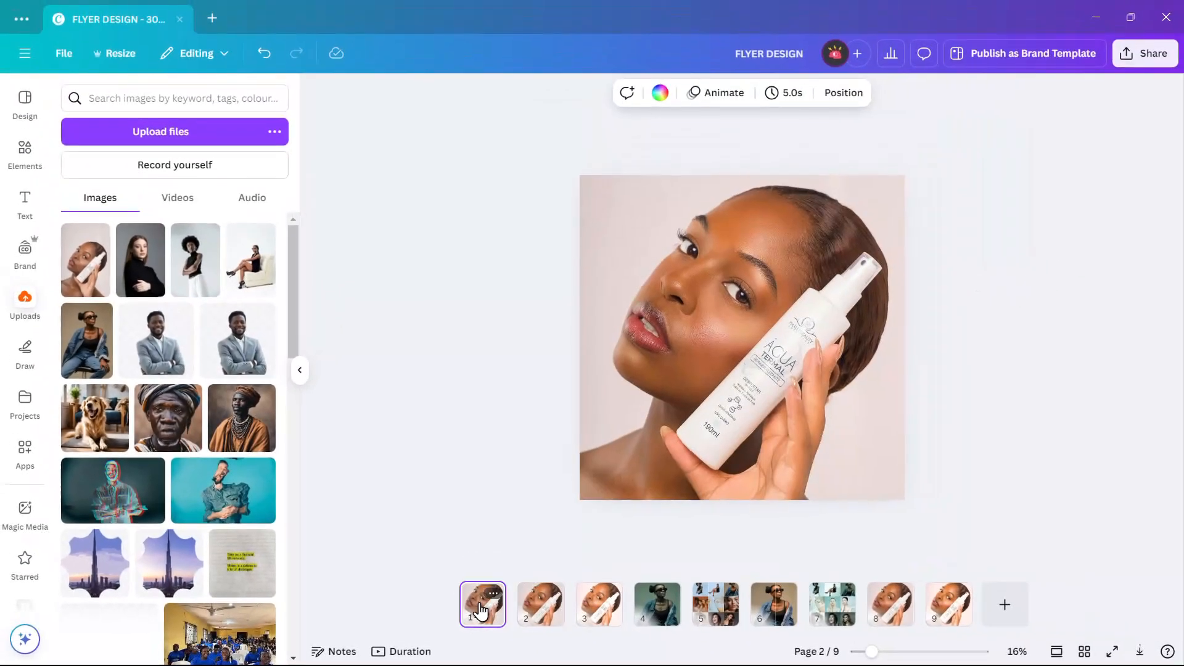
pyautogui.click(599, 604)
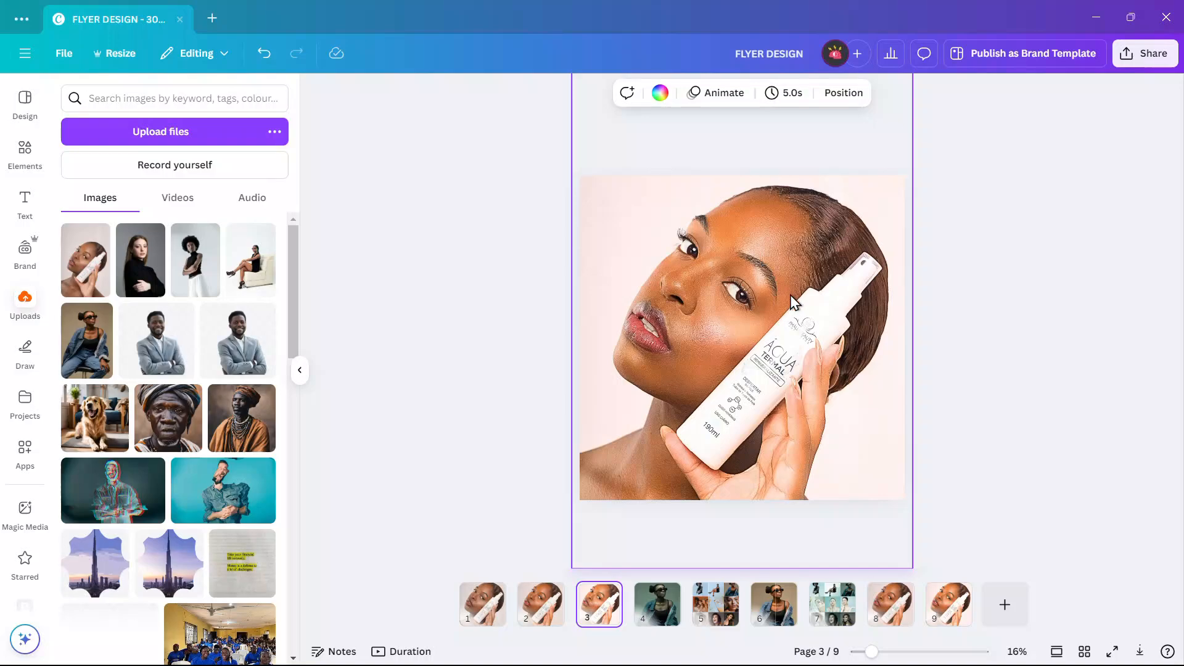
# Step: Shrink the page 3 portrait to about two-thirds of its size and place it over the left part of the page
pyautogui.click(793, 328)
pyautogui.moveTo(824, 325); pyautogui.dragTo(715, 326)
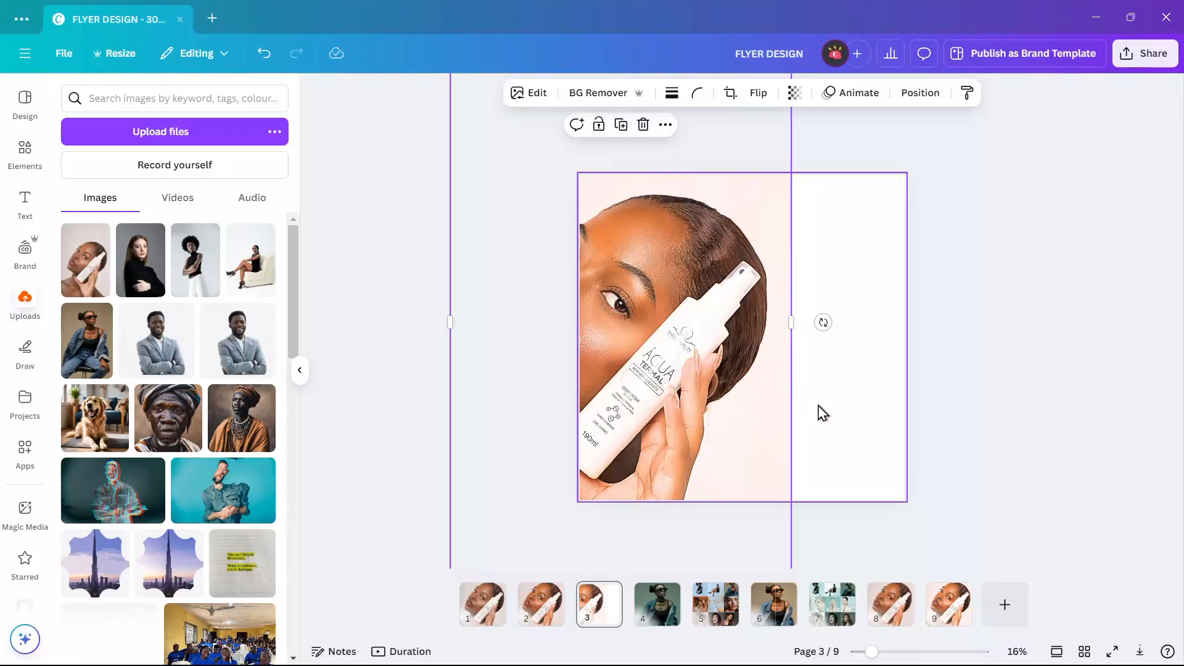
pyautogui.moveTo(714, 354); pyautogui.dragTo(835, 420)
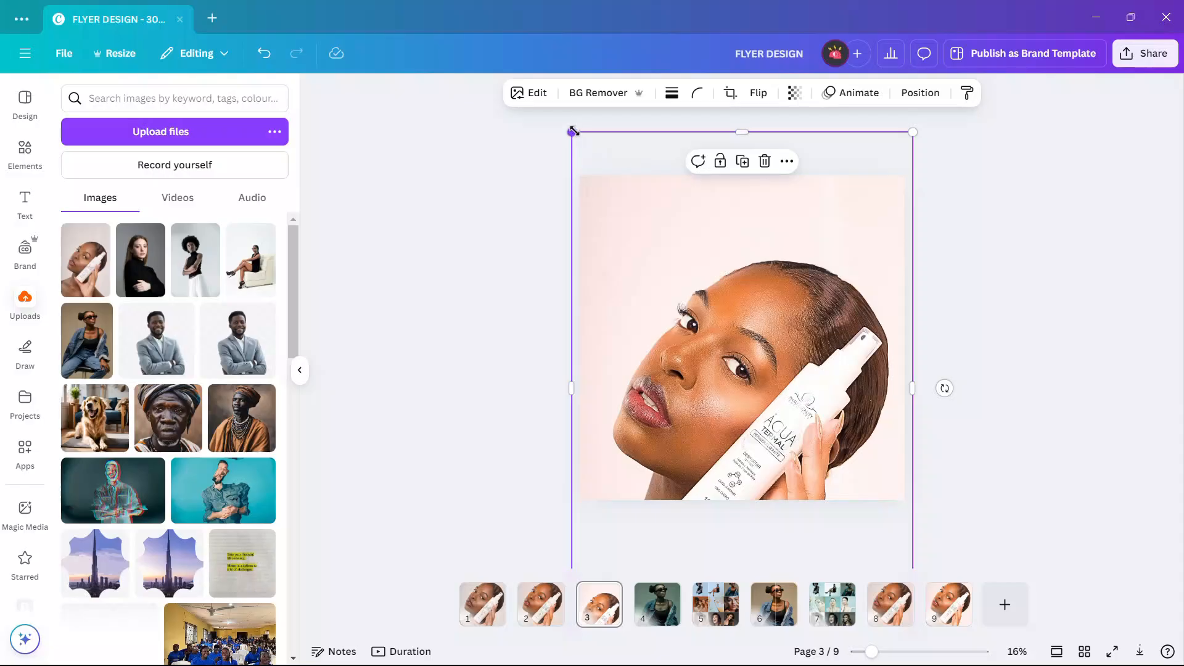
pyautogui.moveTo(572, 132); pyautogui.dragTo(717, 285)
pyautogui.moveTo(779, 373); pyautogui.dragTo(683, 268)
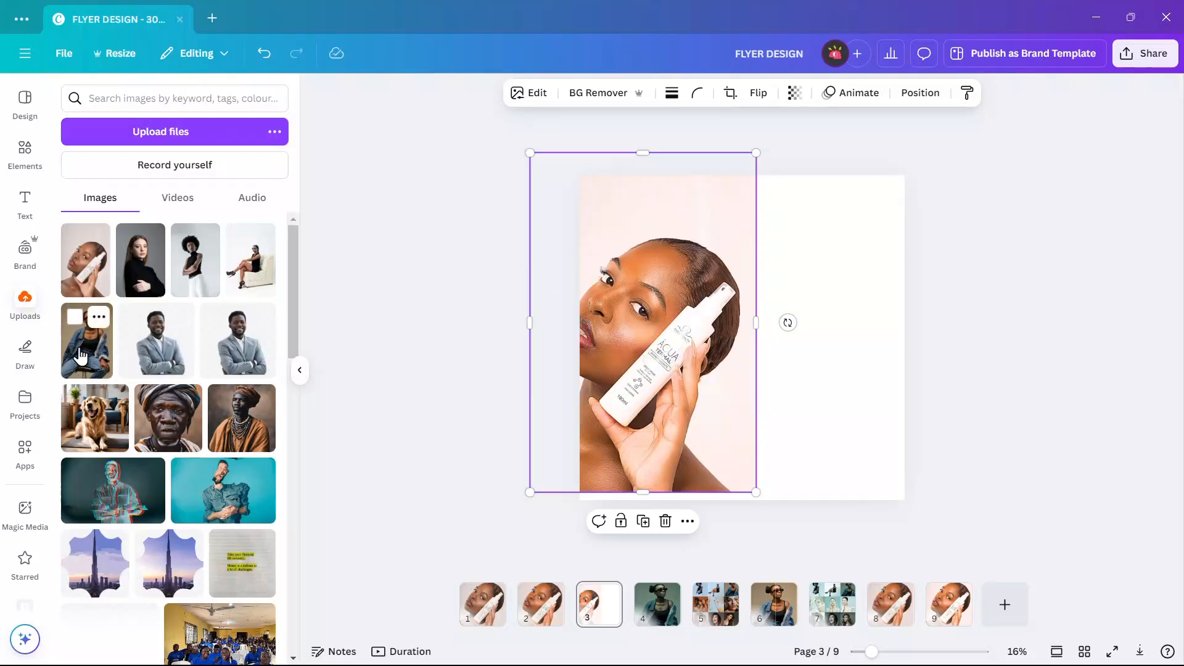
# Step: Add the uploaded photo of the seated woman in denim beside the portrait and copy the portrait's style onto it
pyautogui.click(82, 356)
pyautogui.moveTo(708, 354); pyautogui.dragTo(774, 362)
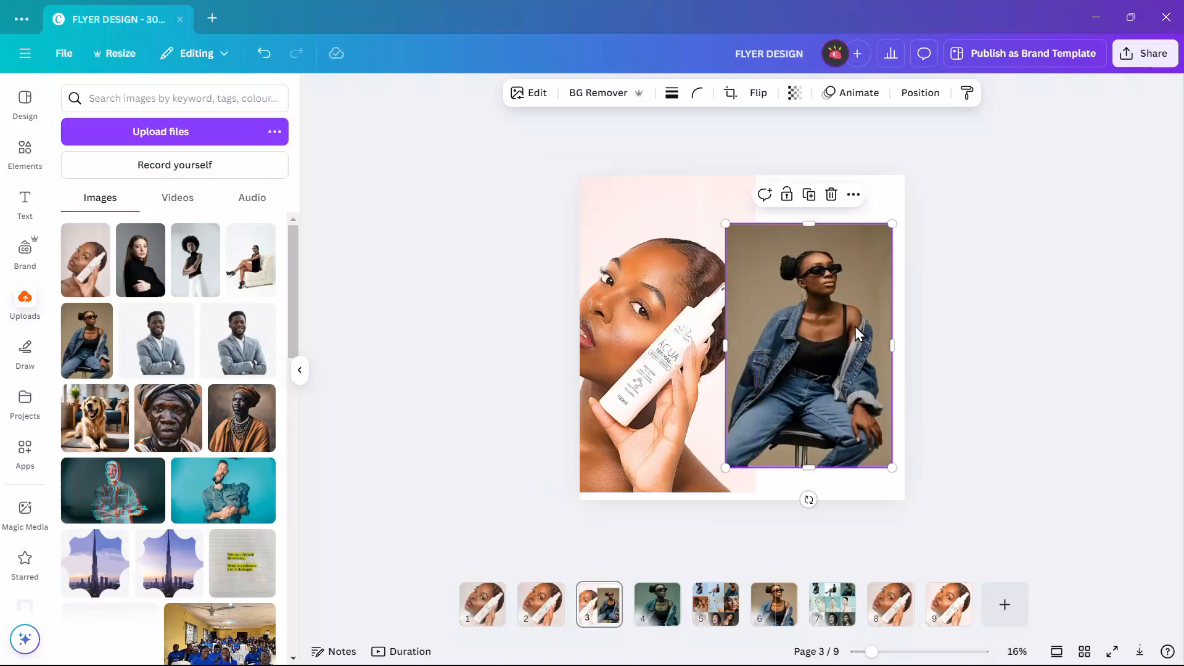
pyautogui.click(670, 323)
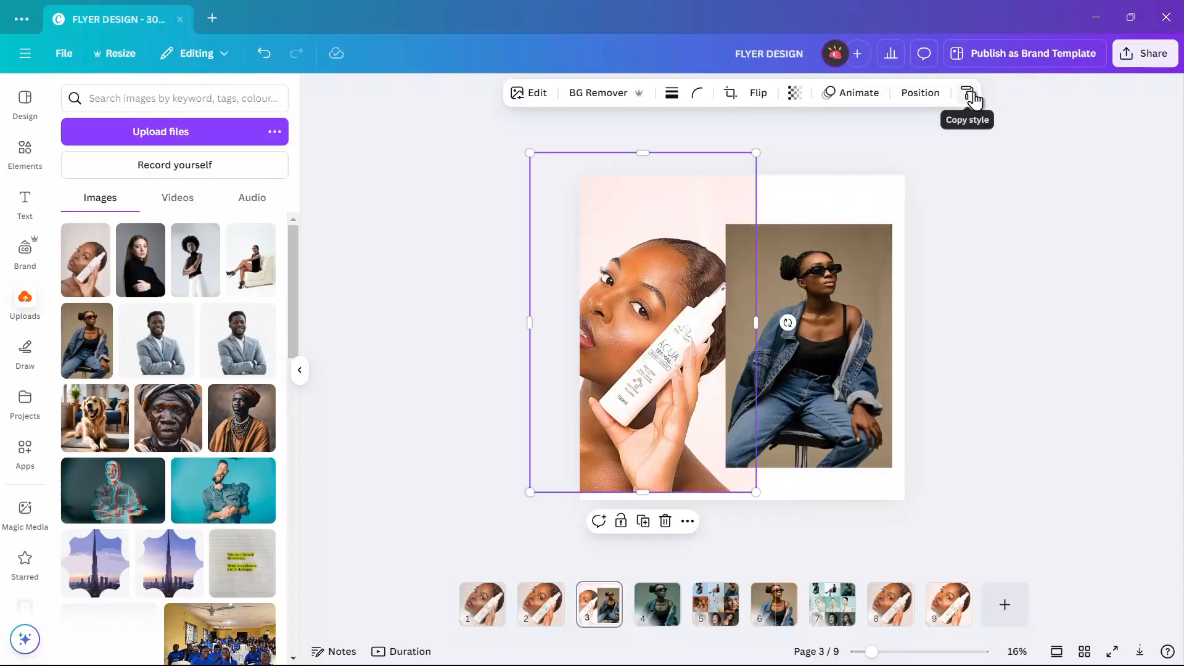
pyautogui.rightClick(658, 276)
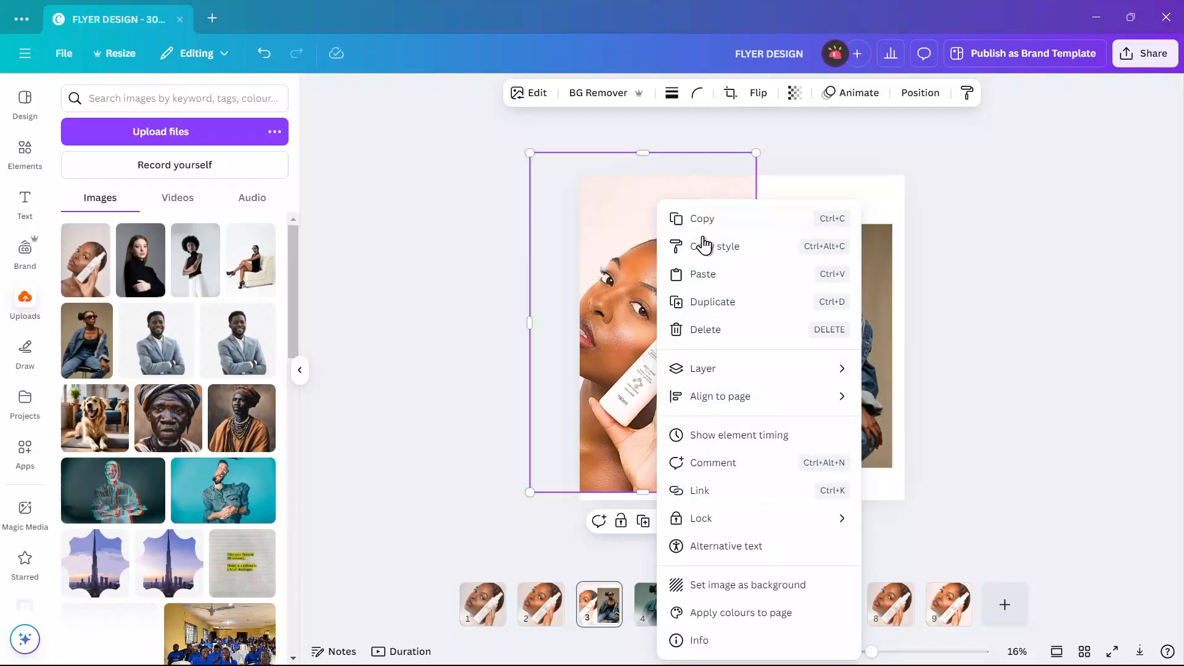
pyautogui.click(733, 249)
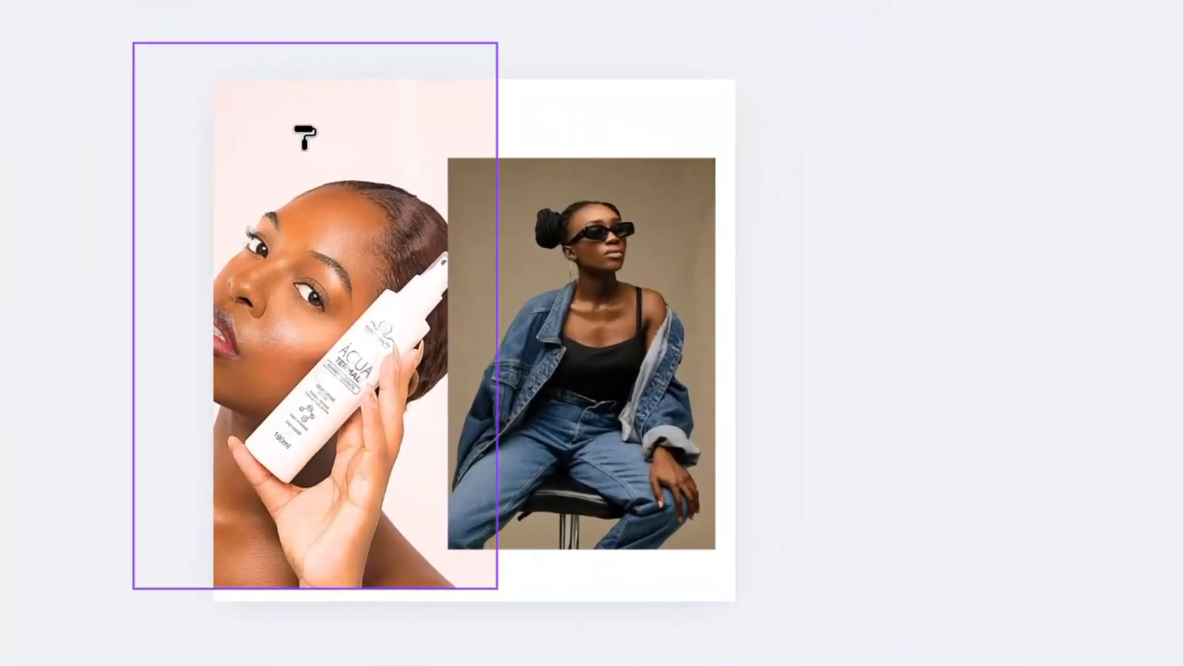
pyautogui.click(675, 234)
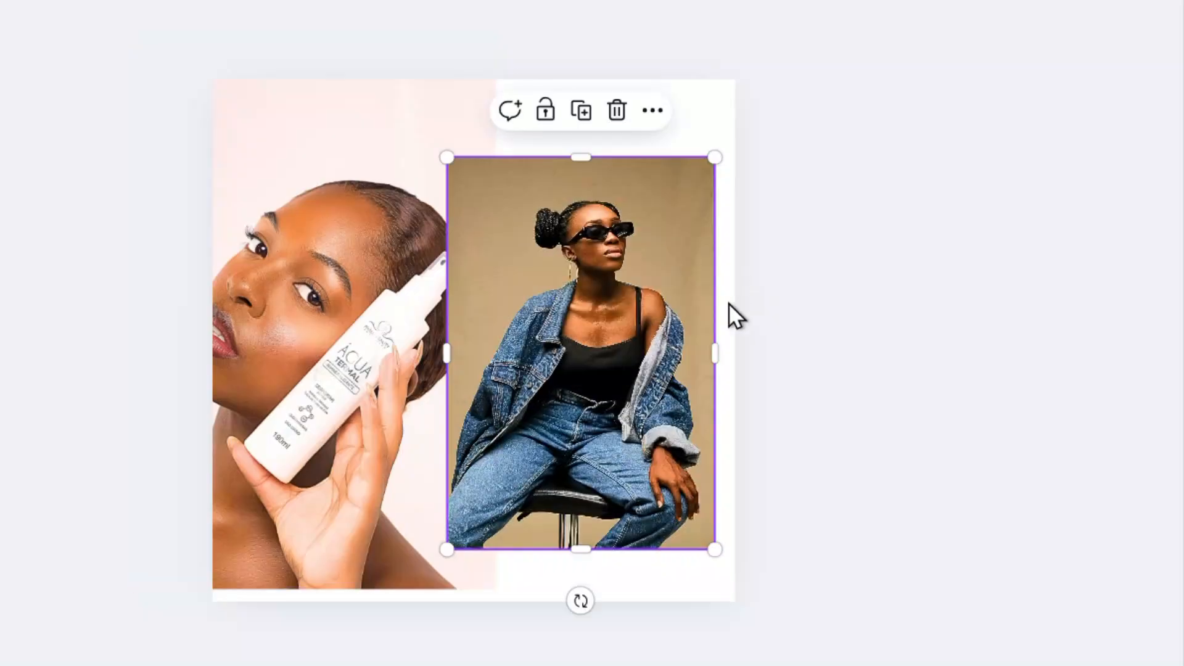
pyautogui.click(793, 275)
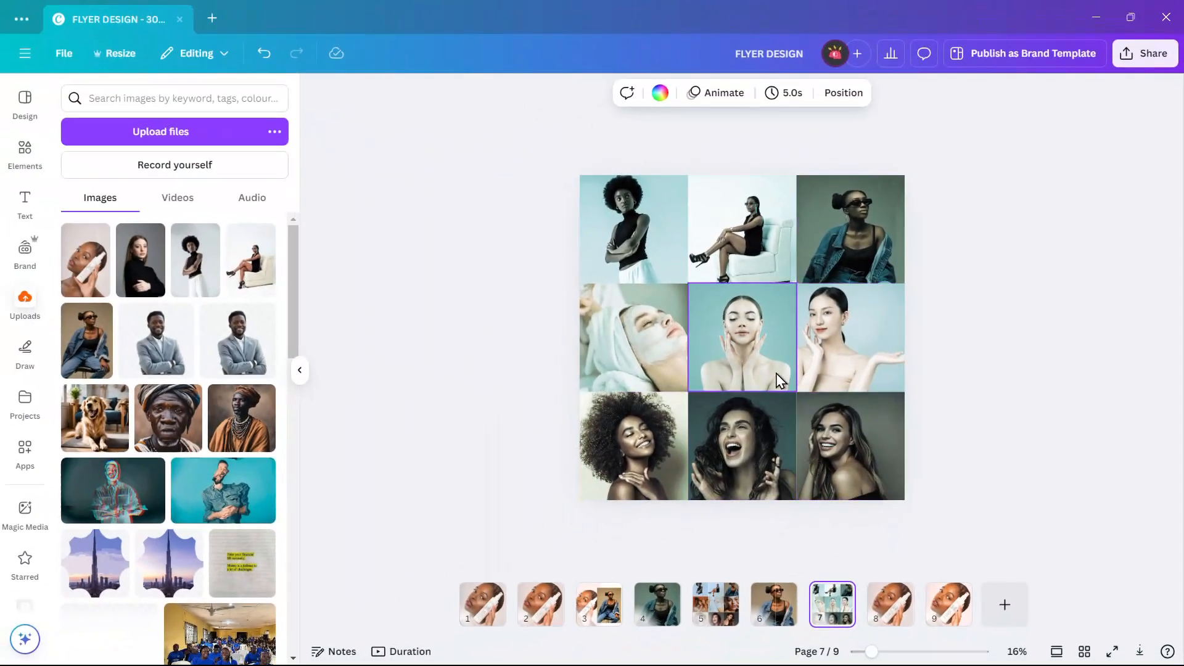
# Step: Return to page 3 and place the uploaded photo of the woman in the black turtleneck over the portrait
pyautogui.click(594, 589)
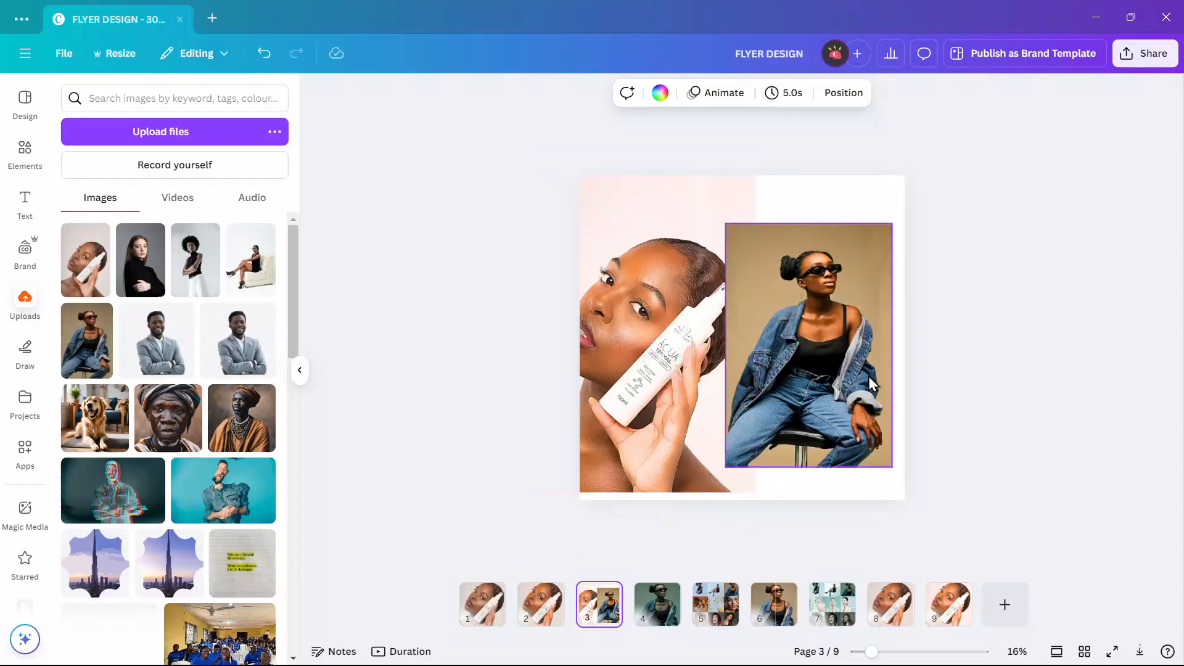
pyautogui.click(862, 350)
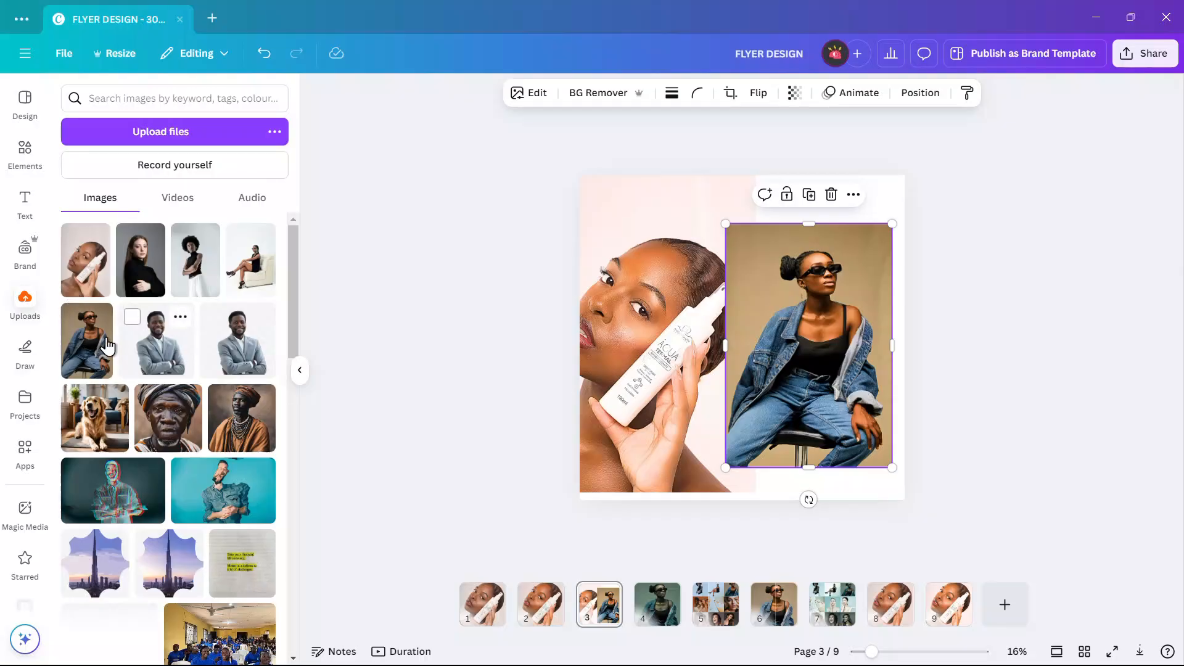
pyautogui.moveTo(142, 271); pyautogui.dragTo(647, 276)
# Step: Copy the denim photo's style onto the black turtleneck photo and move that photo to the lower middle of the page
pyautogui.click(742, 302)
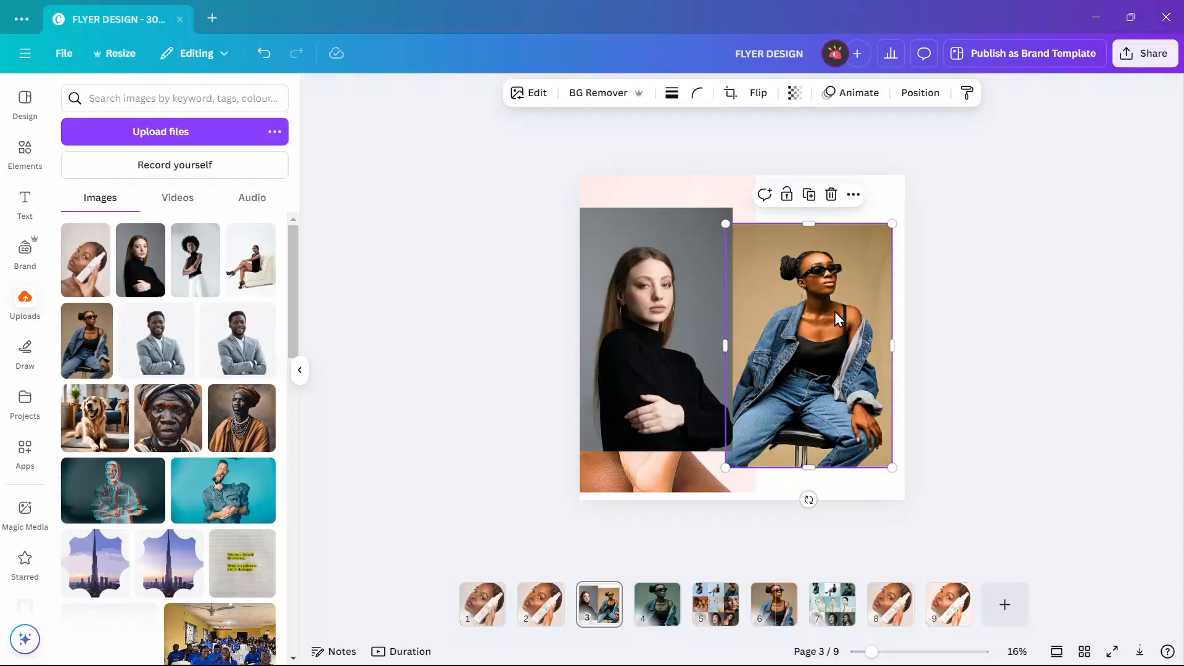
pyautogui.click(967, 93)
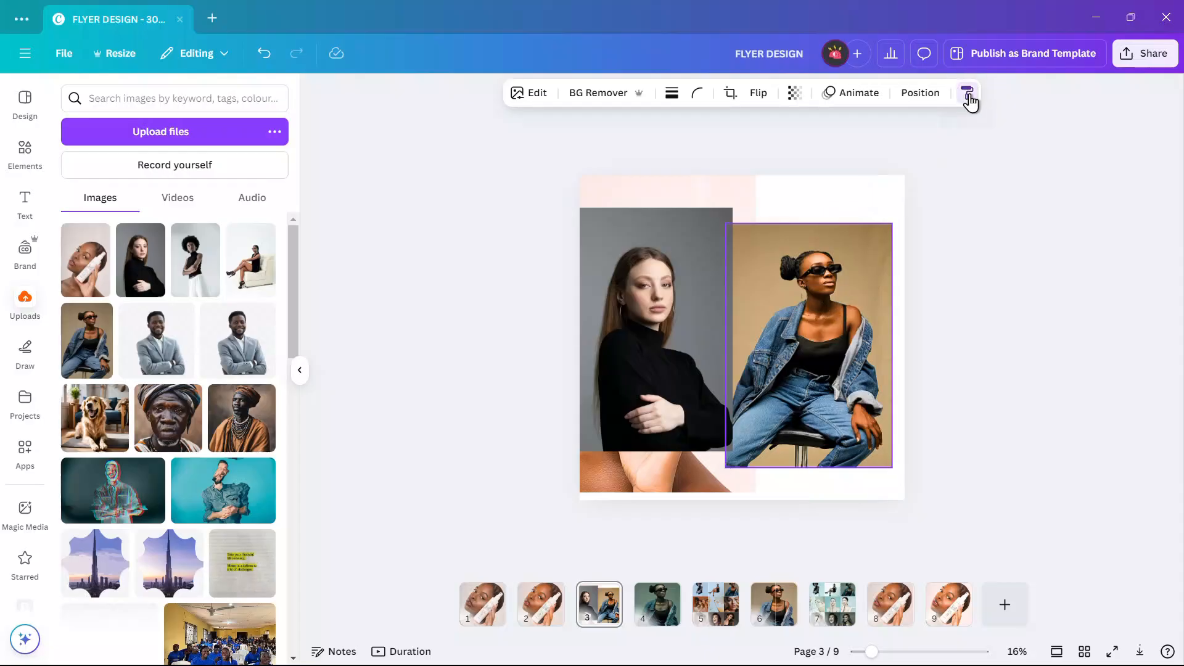
pyautogui.click(648, 317)
pyautogui.press('Escape')
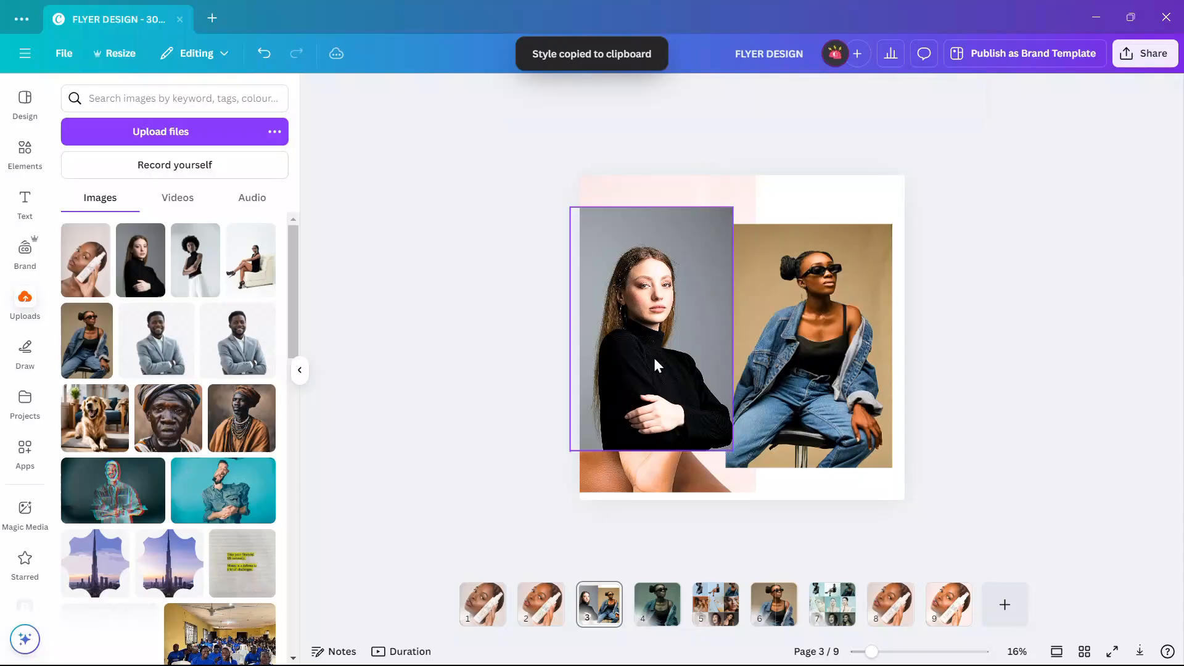
pyautogui.moveTo(654, 359); pyautogui.dragTo(760, 491)
pyautogui.click(947, 399)
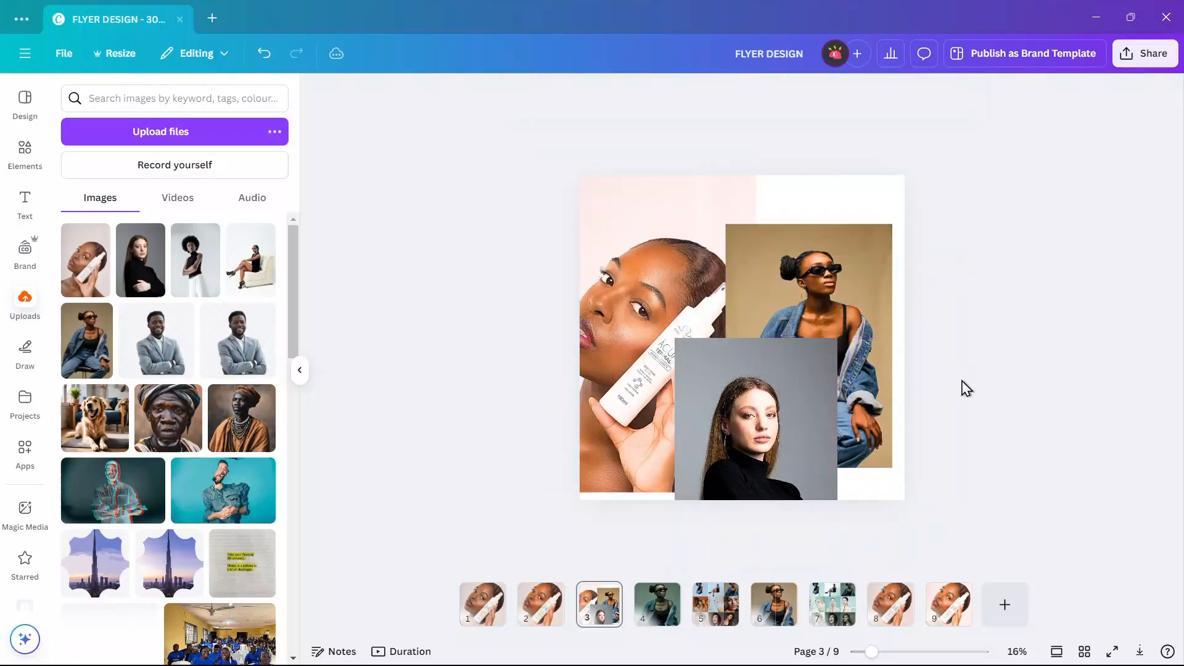